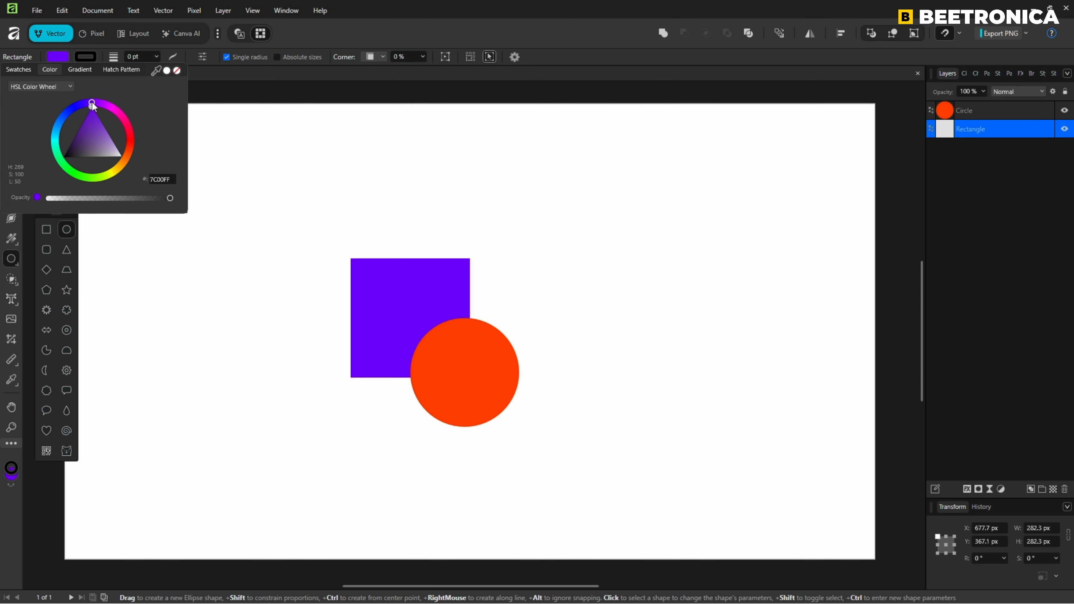
Try uniting the purple square and orange circle into a single curve with the Add operation, and undo it
click(575, 449)
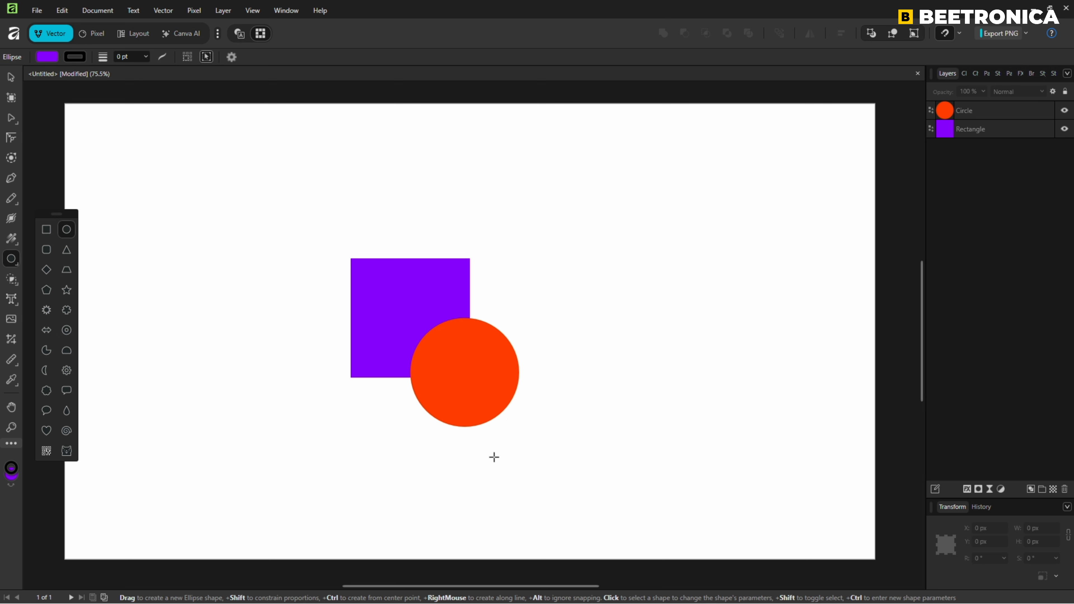
click(465, 381)
shift+click(399, 301)
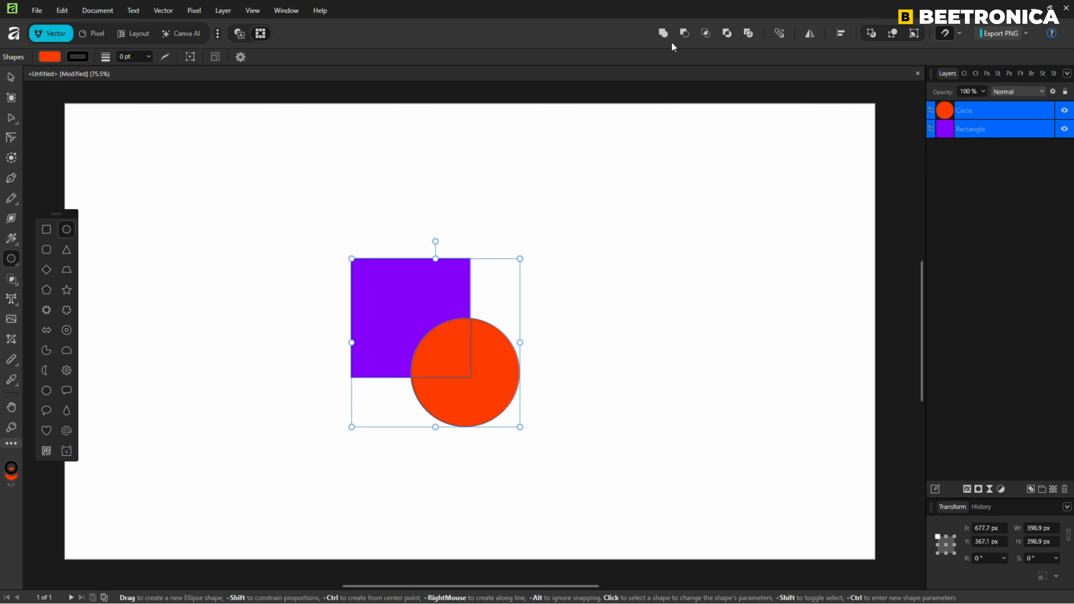
click(663, 33)
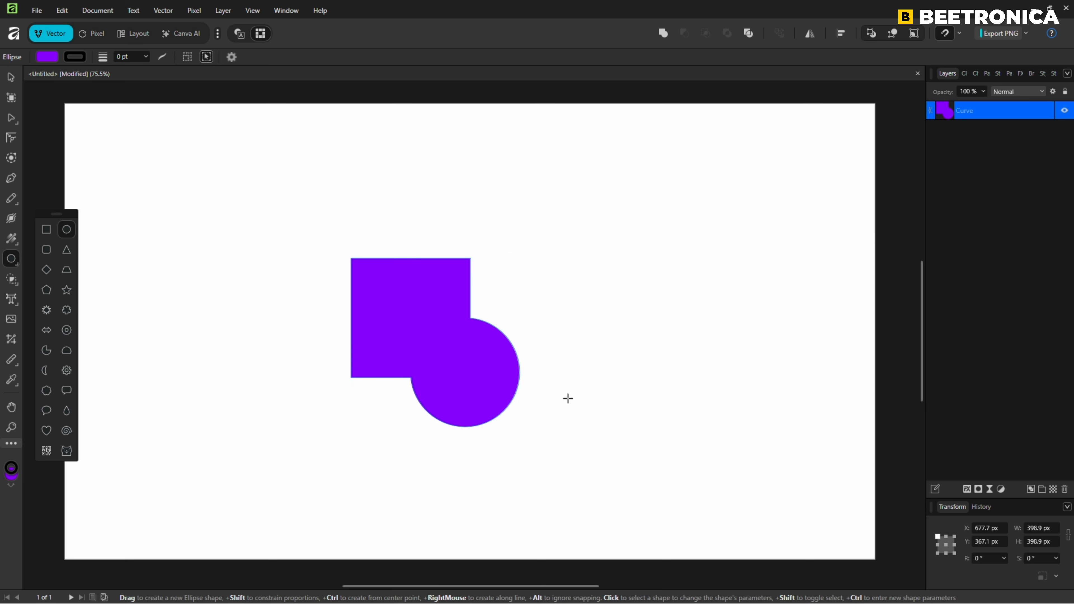
key(ctrl+z)
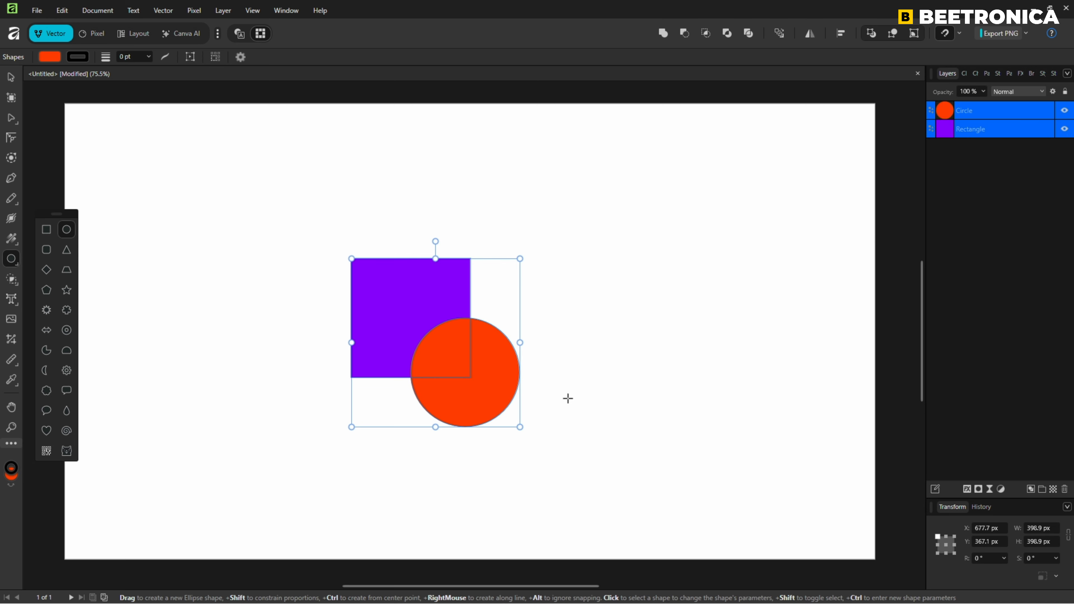
key(ctrl+d)
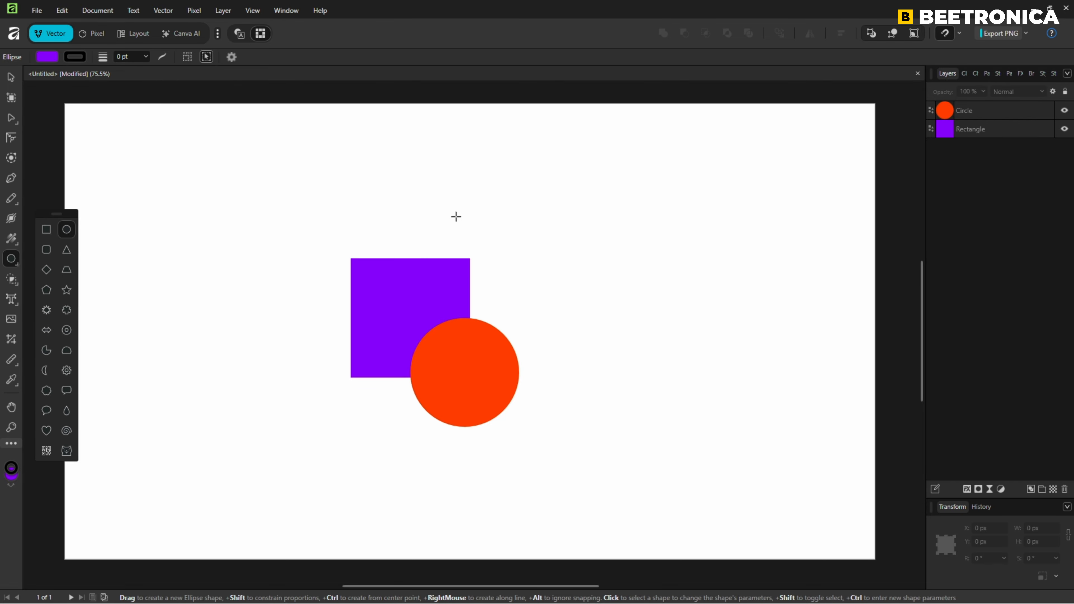
Try combining the circle and square with the Create Compound command, and undo it
click(442, 332)
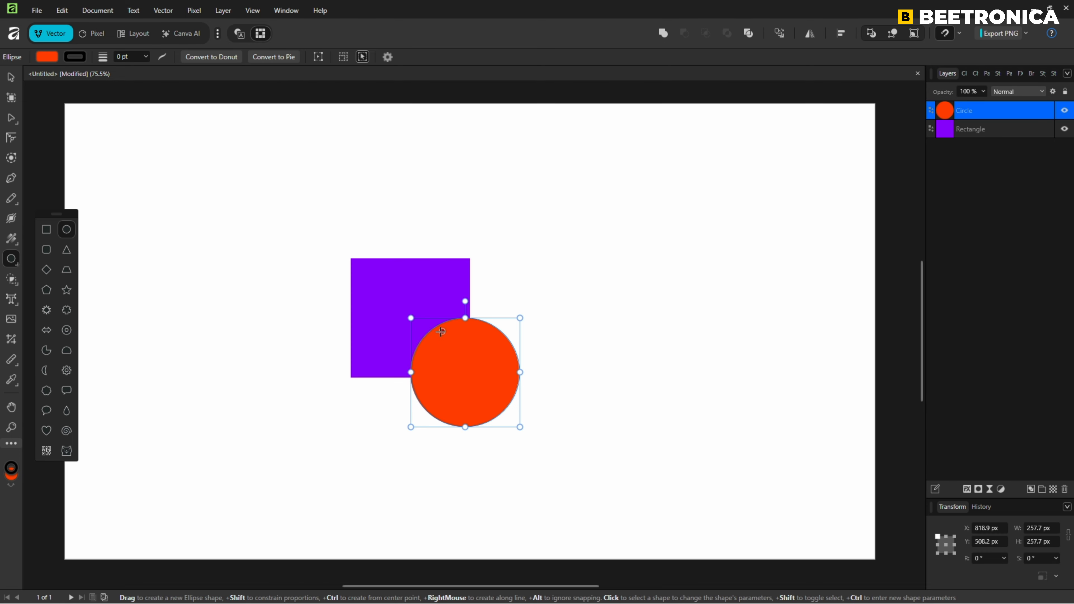
shift+click(405, 298)
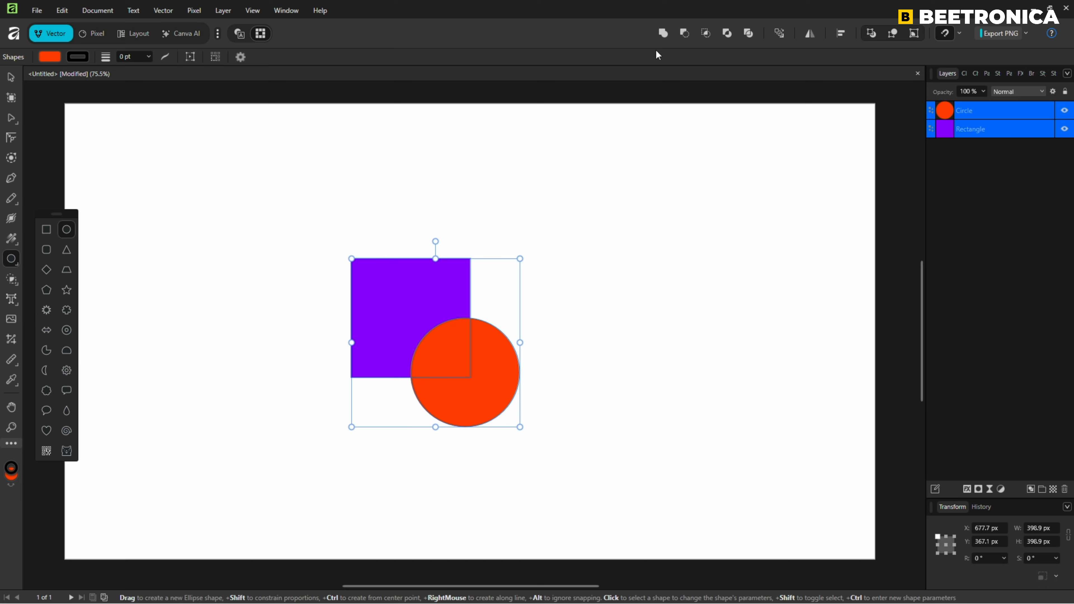
click(165, 11)
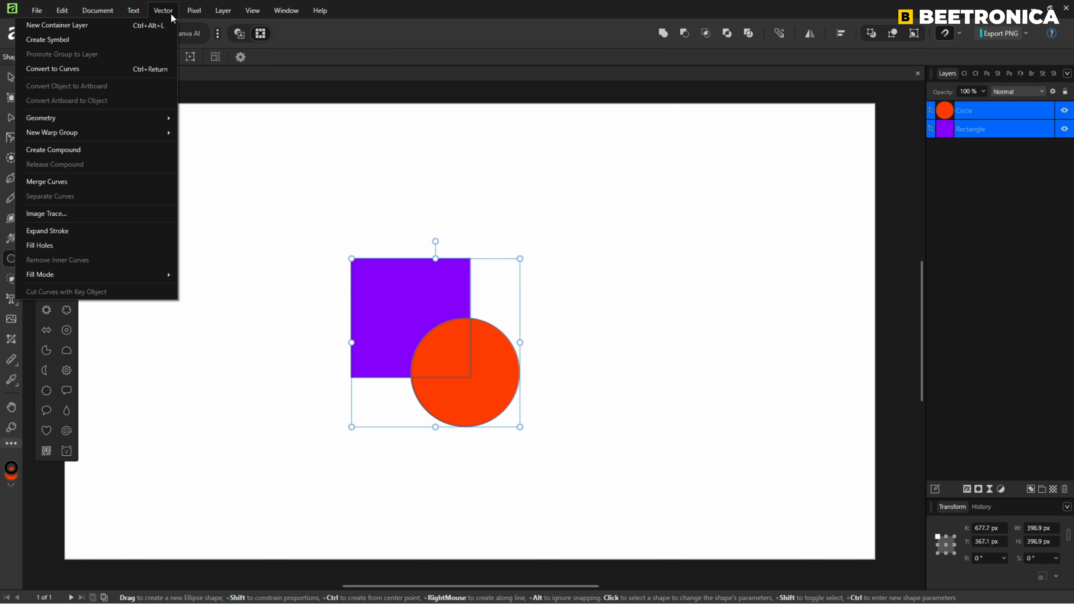
click(57, 151)
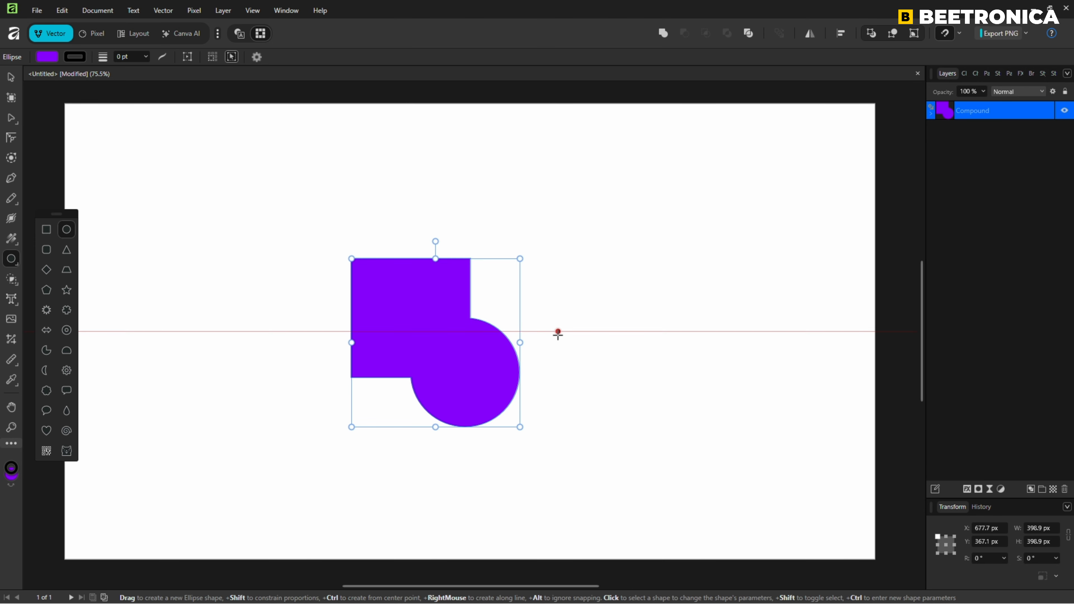
drag(559, 369, 560, 369)
key(ctrl+z)
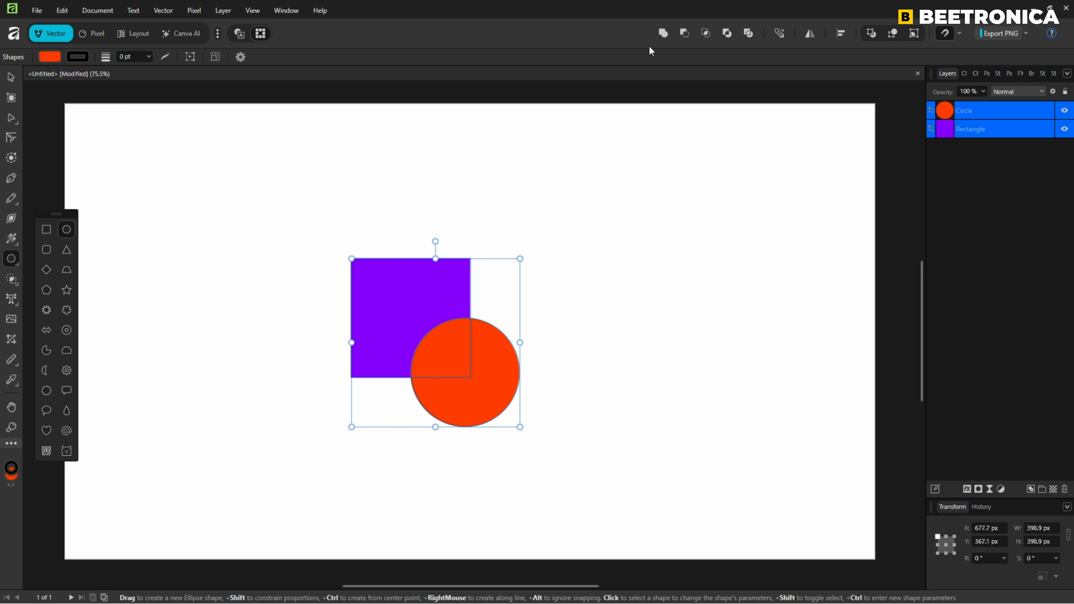
Combine the selected circle and square into a non-destructive compound with the Add operation and expand it to show its child shapes
click(662, 34)
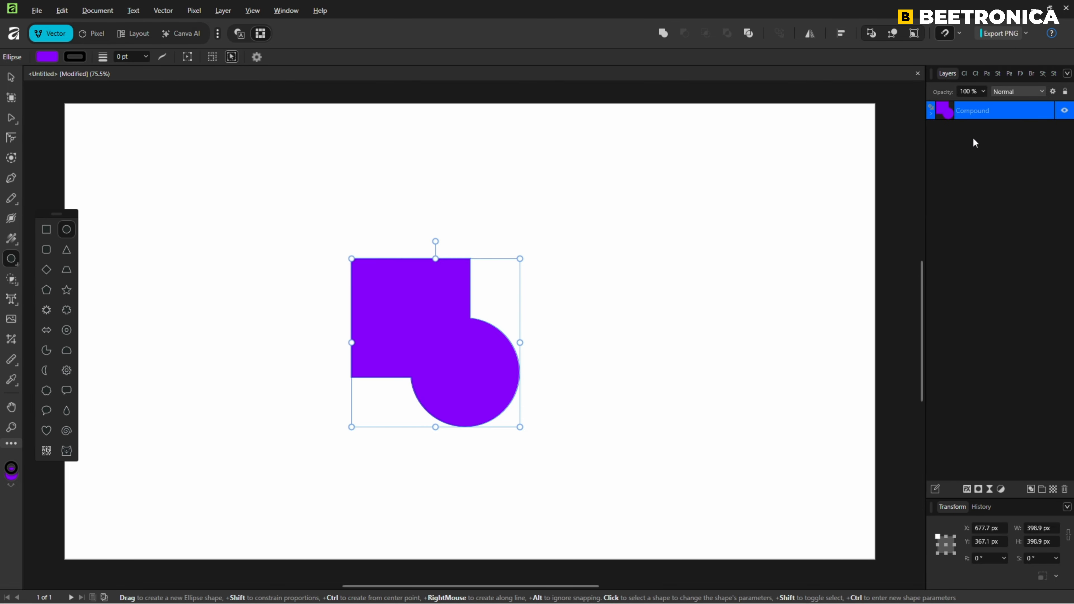
click(931, 113)
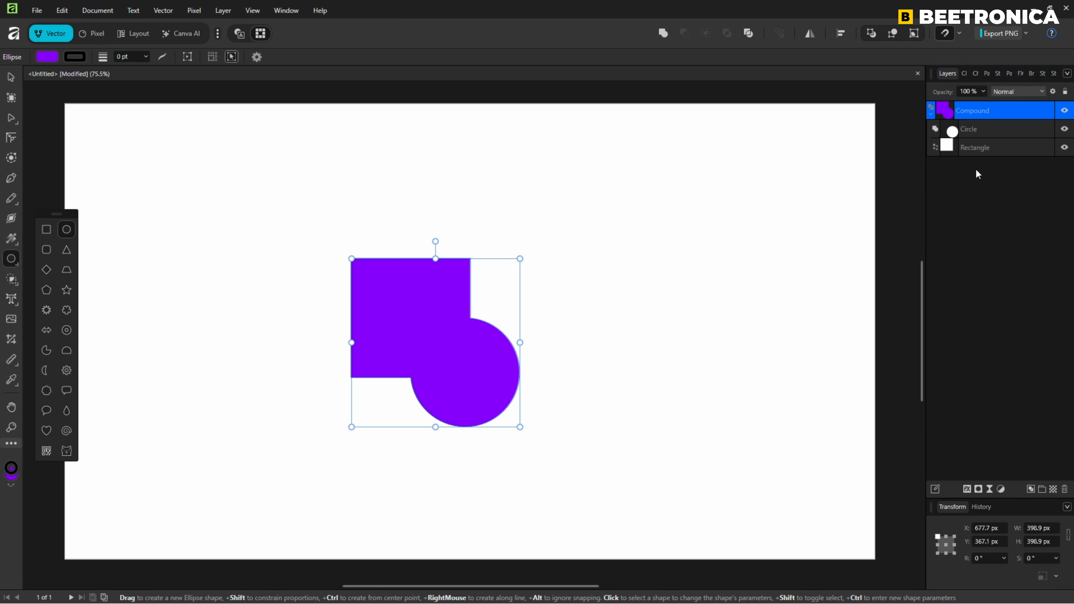
Move the circle inside the compound slightly up and right, to about X 831 px, Y 475 px
click(983, 131)
key(v)
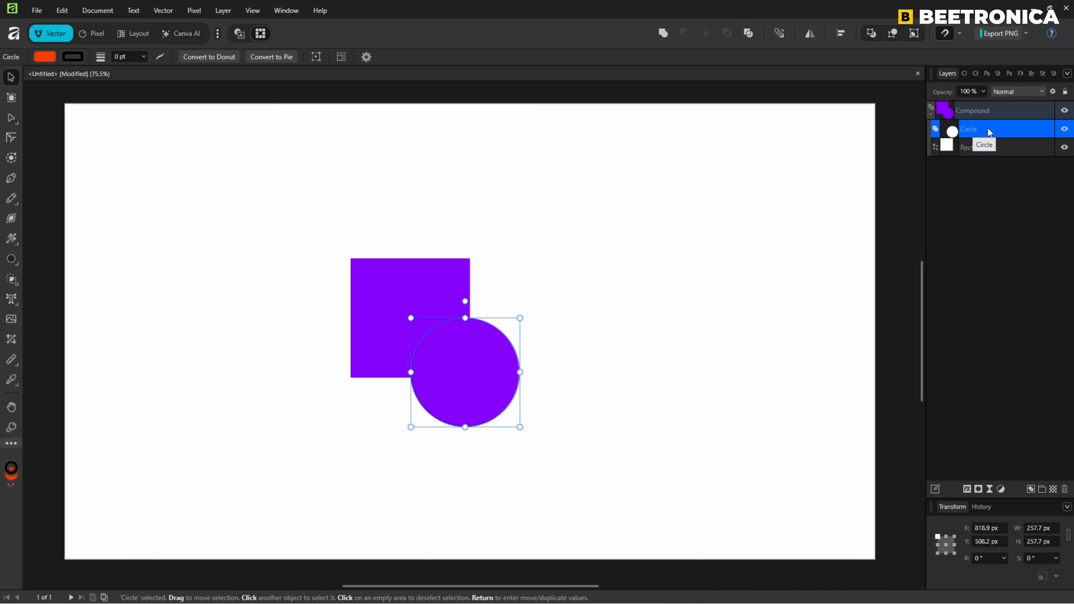
mouse_move(469, 383)
mouse_down()
mouse_move(516, 354)
mouse_move(553, 254)
mouse_move(421, 225)
mouse_move(341, 398)
mouse_move(486, 445)
mouse_move(475, 373)
mouse_up()
Try shrinking the compound's circle to about 222 px, undo the resize and deselect it
mouse_move(524, 413)
mouse_down()
mouse_move(592, 480)
mouse_move(636, 493)
mouse_move(509, 399)
mouse_up()
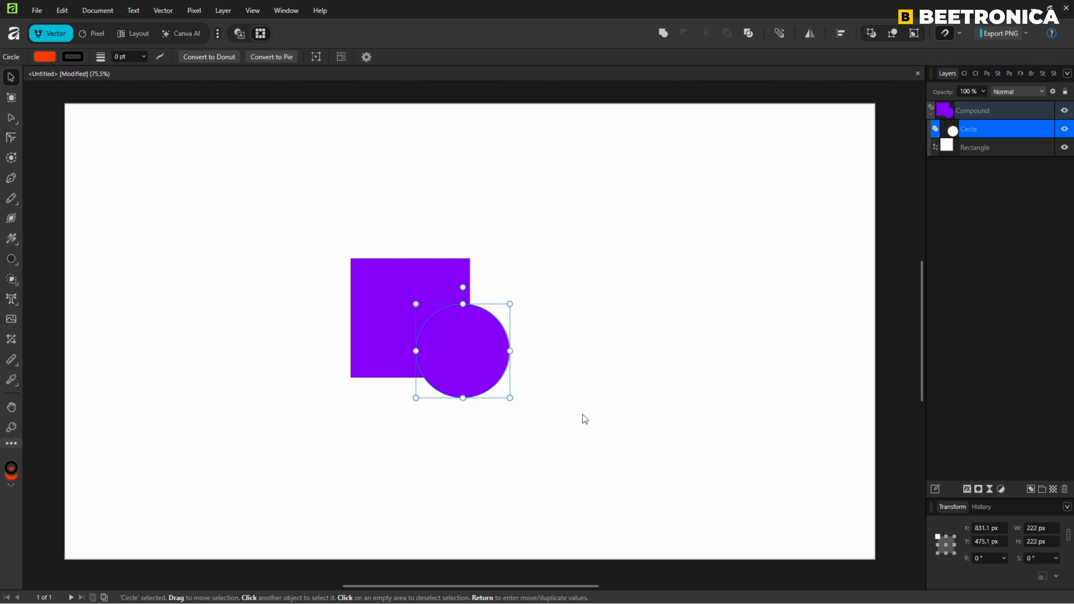
key(ctrl+z)
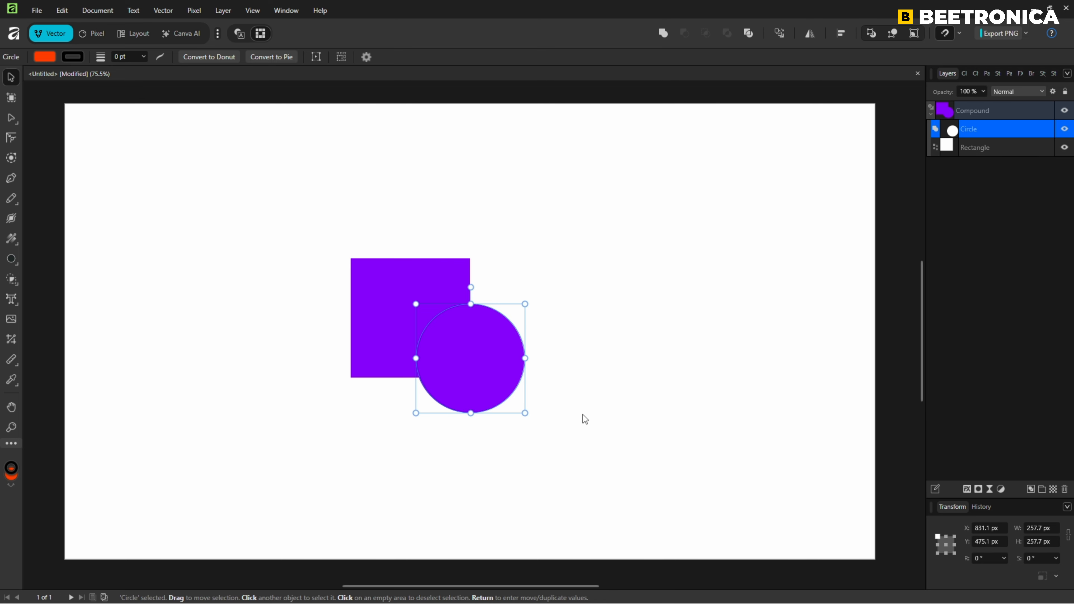
click(582, 414)
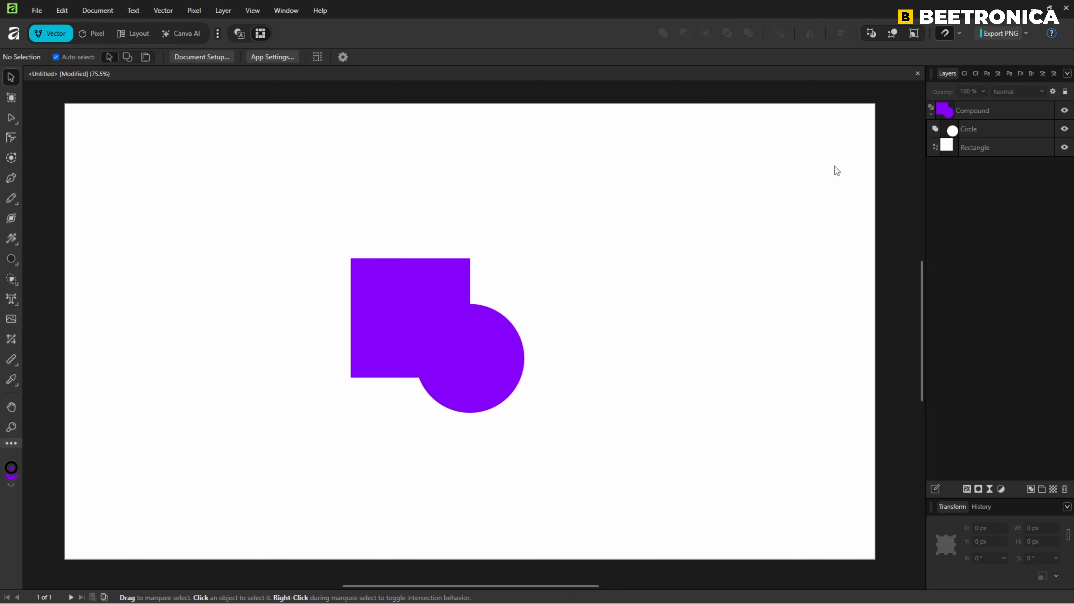
Try a linear gradient fill running diagonally across the whole compound from the square's upper-left corner to the circle, and undo it
click(990, 113)
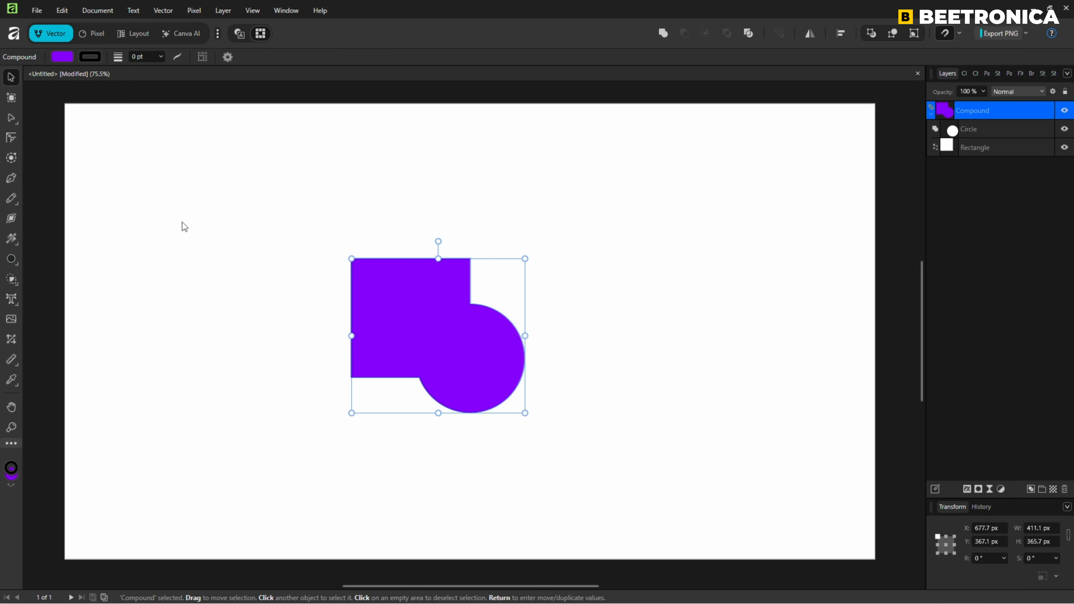
click(15, 245)
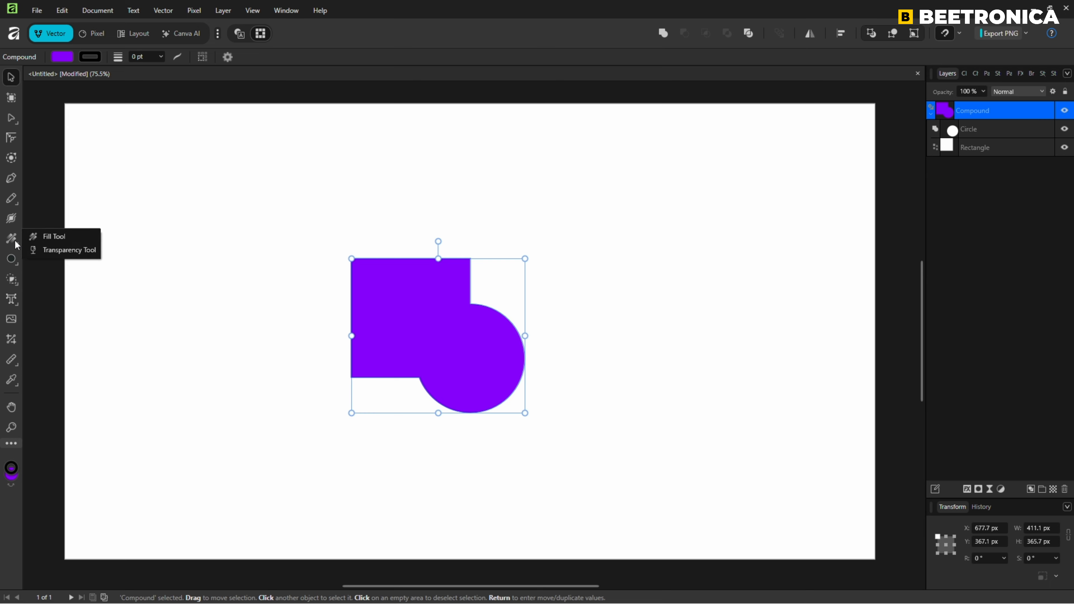
click(72, 237)
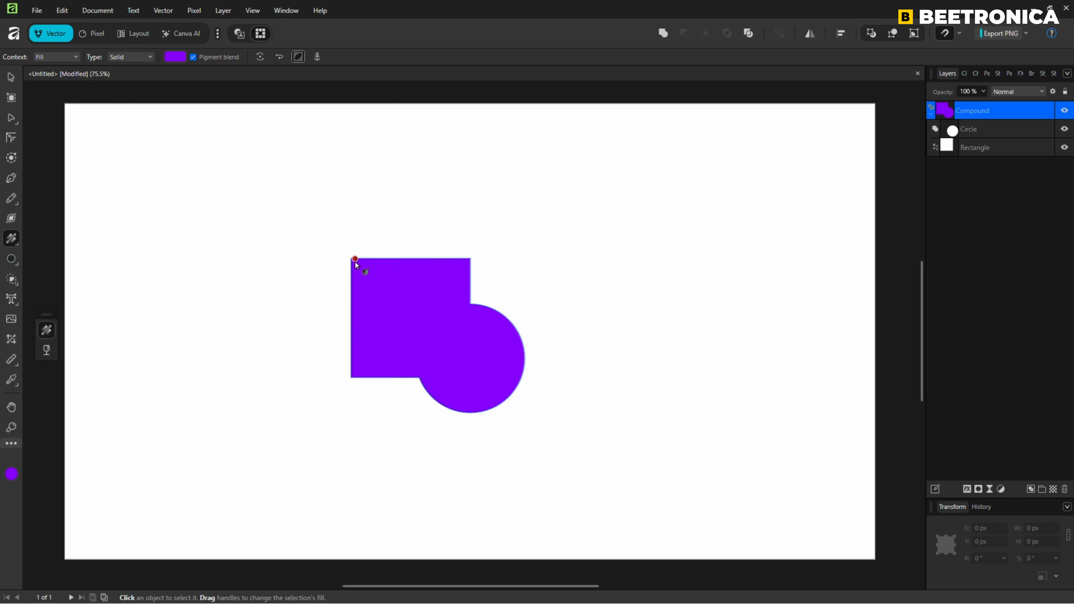
drag(351, 259, 508, 396)
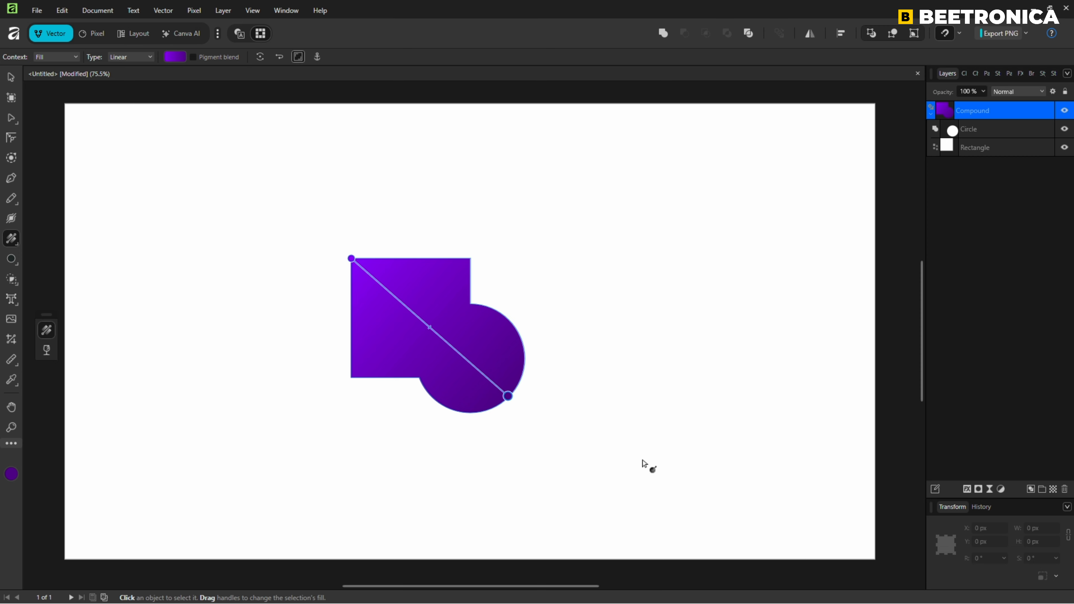
key(ctrl+z)
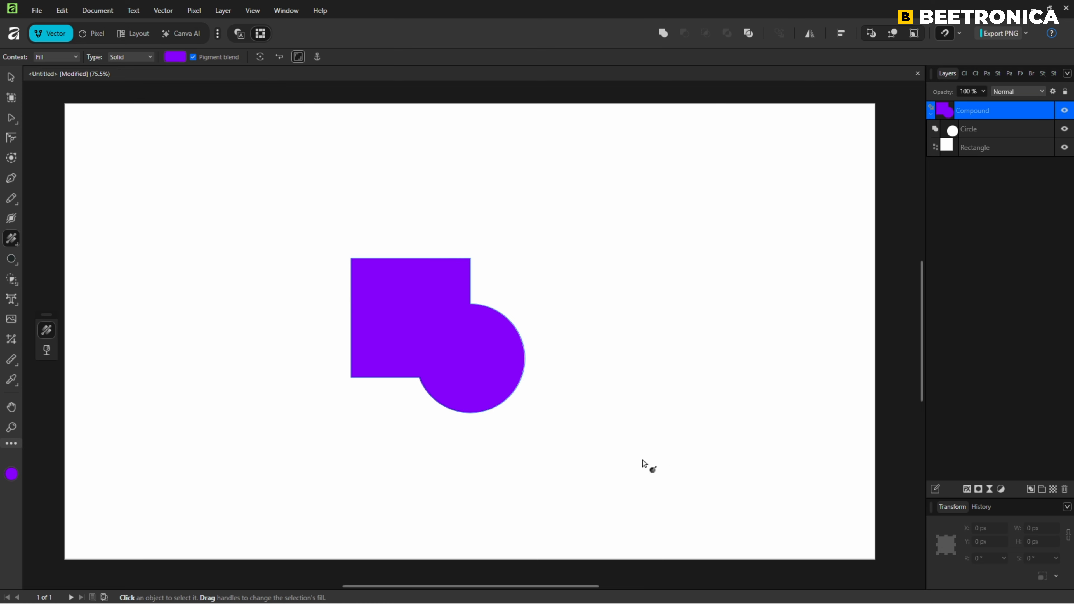
Draw a five-pointed star about 233 px wide inside the compound, above the circle in the layer order and right of it on the canvas
click(994, 133)
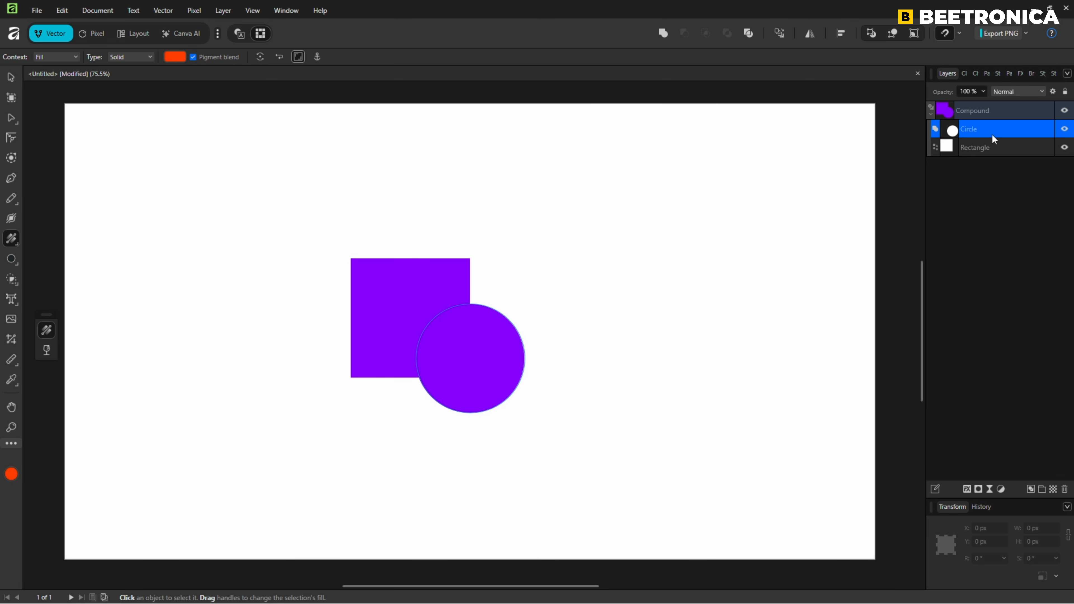
right_click(12, 259)
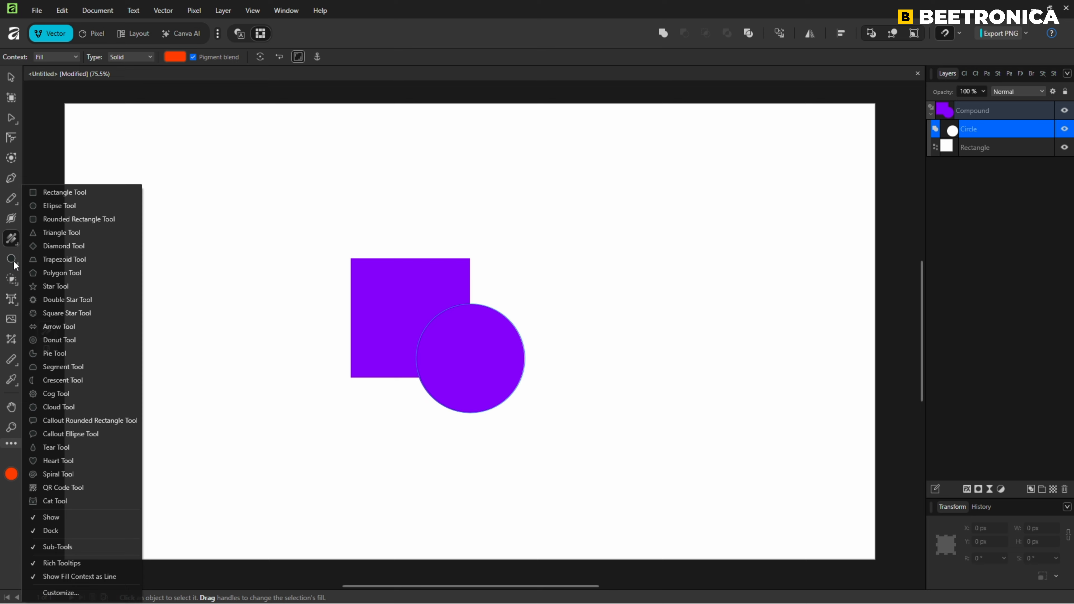
click(58, 287)
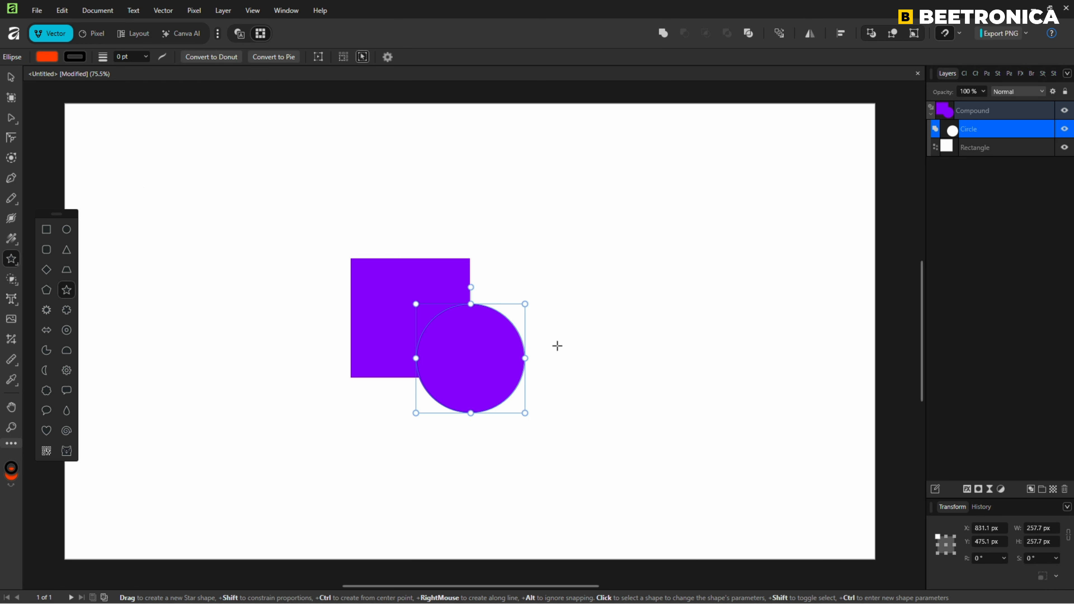
drag(558, 346, 643, 453)
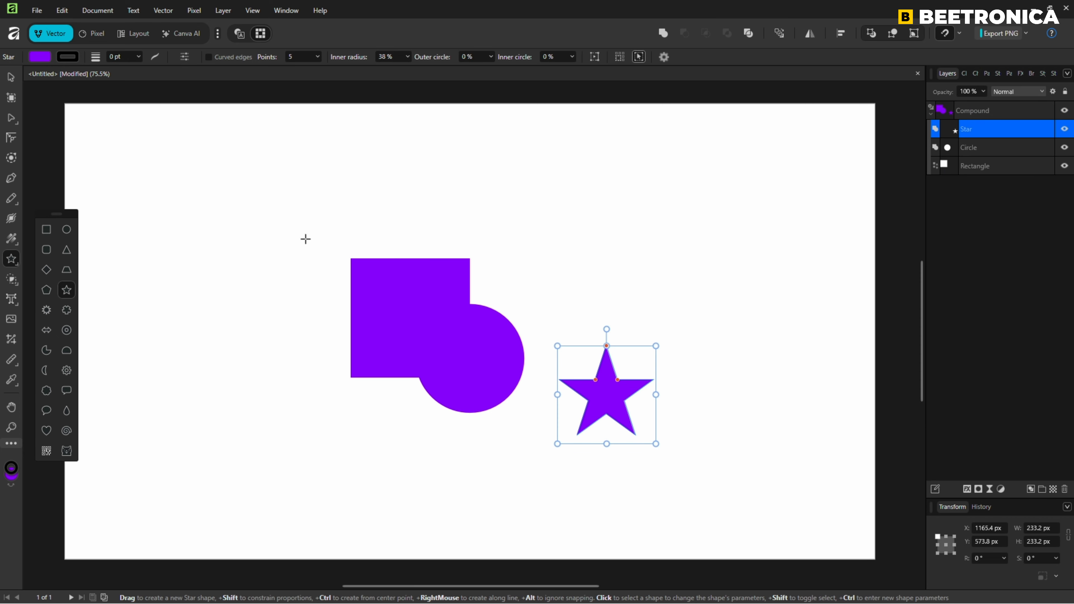
Move the star up and left so it overlaps the circle's upper-right edge, and deselect it
click(11, 77)
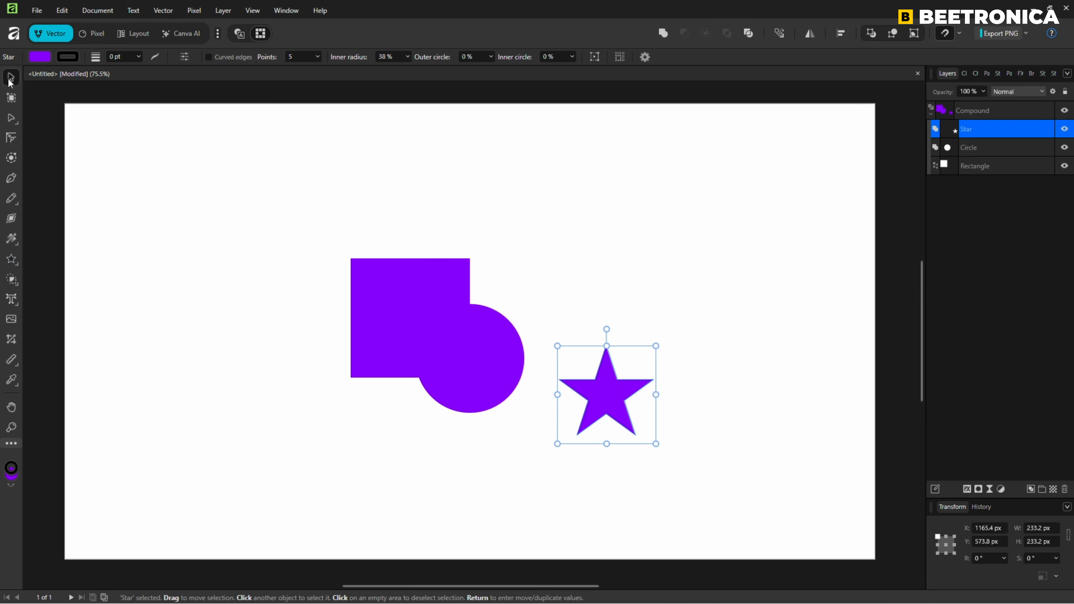
drag(602, 391, 529, 297)
click(563, 424)
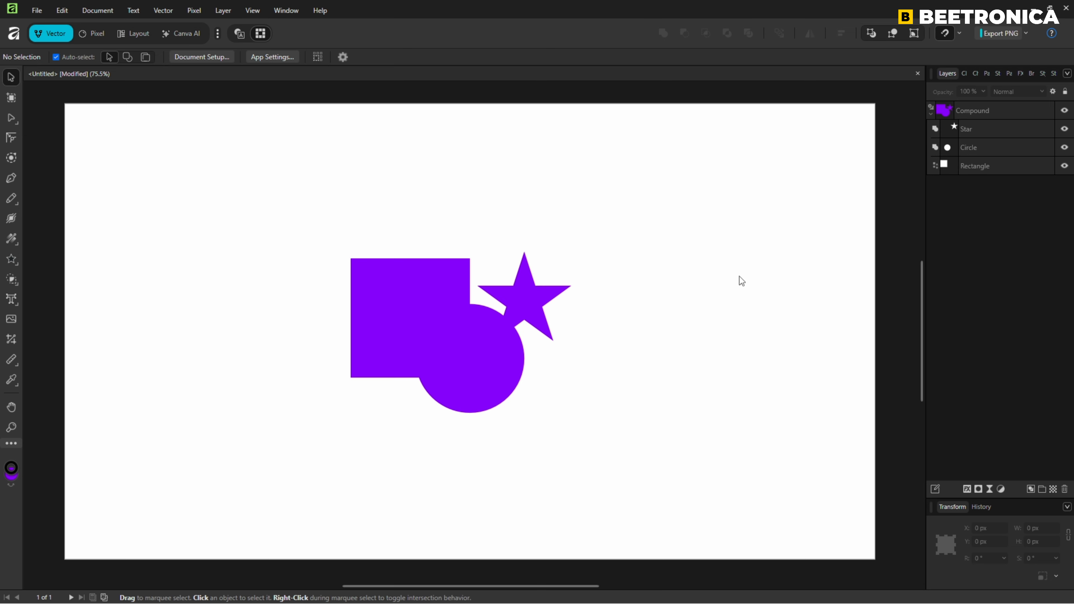
Draw a five-sided square star about 288 px wide outside the compound, in the upper right of the page
click(971, 113)
right_click(15, 261)
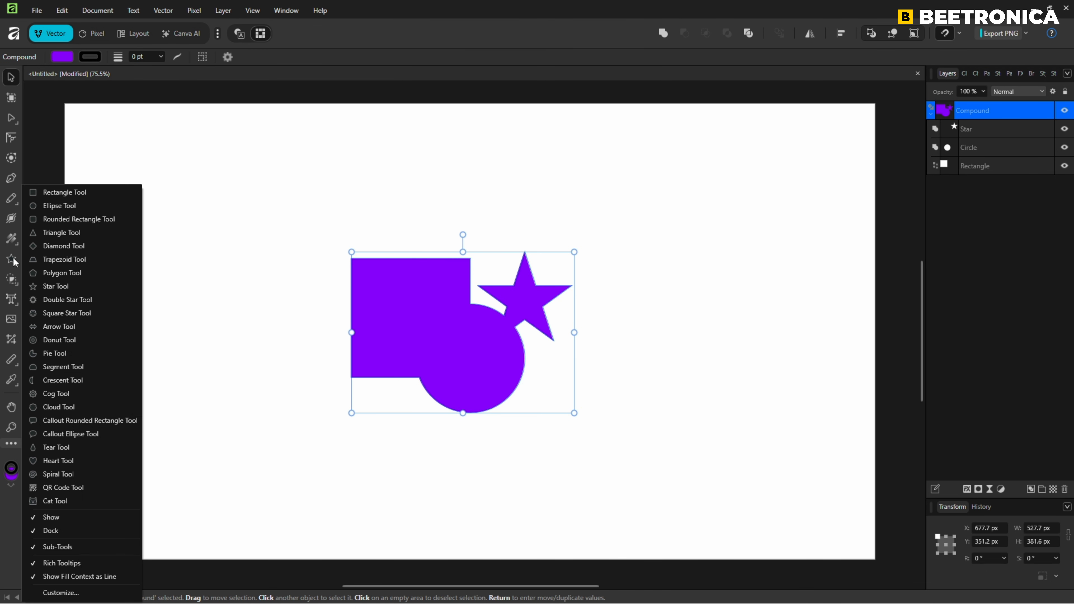
click(67, 313)
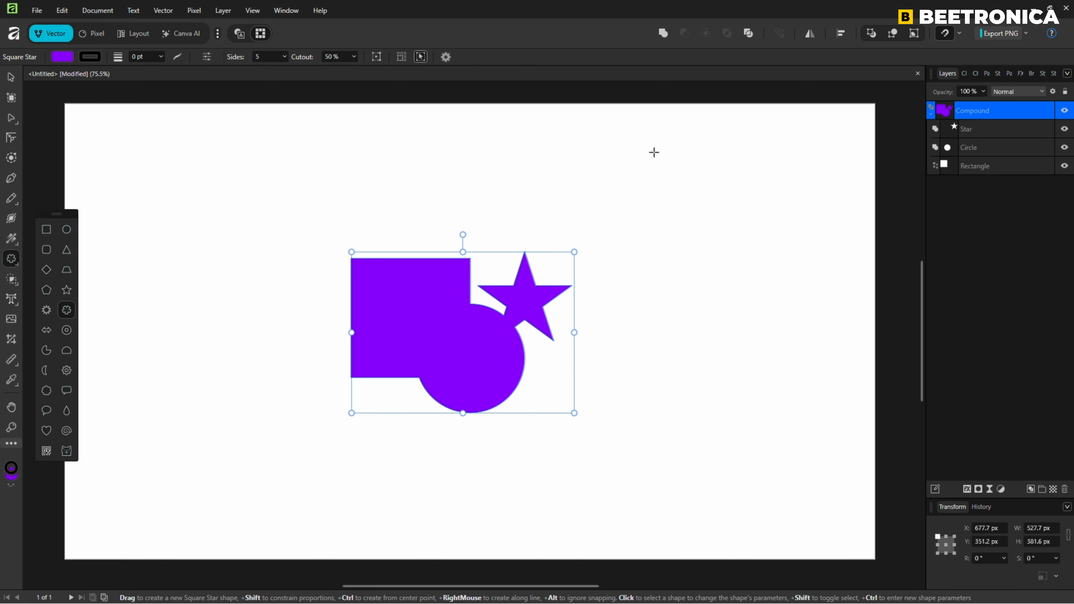
drag(654, 151, 776, 273)
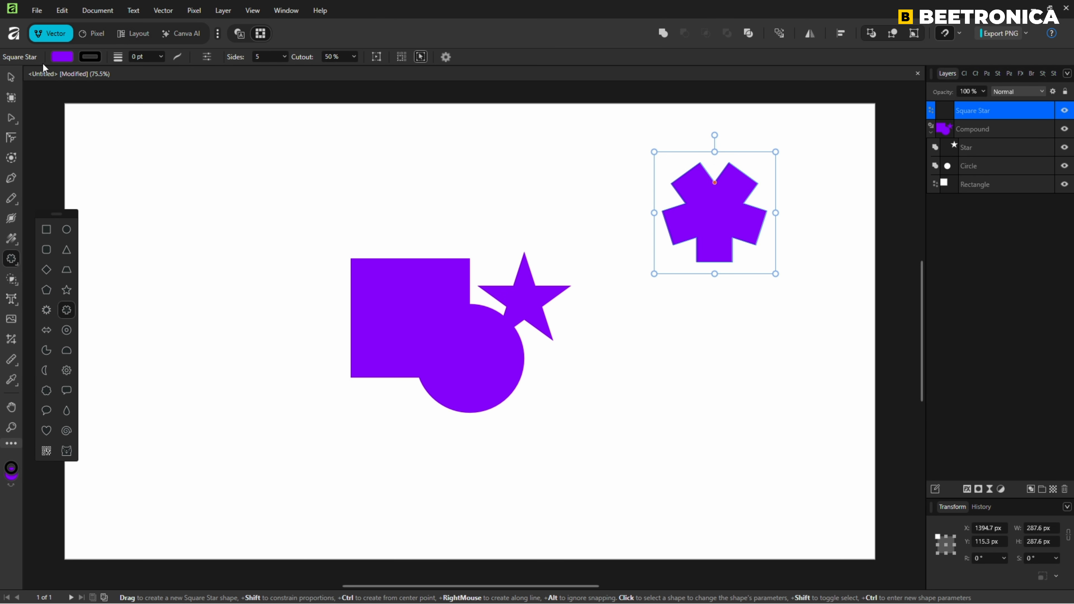
Change the square star's fill to bright blue, about hex 00BAFF
click(65, 60)
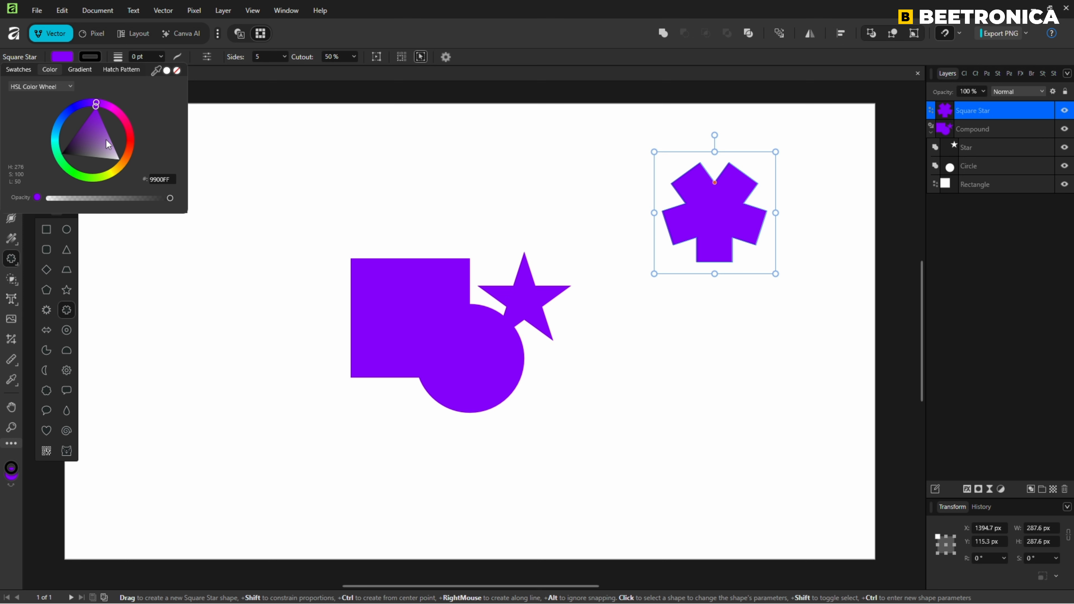
drag(62, 120, 58, 132)
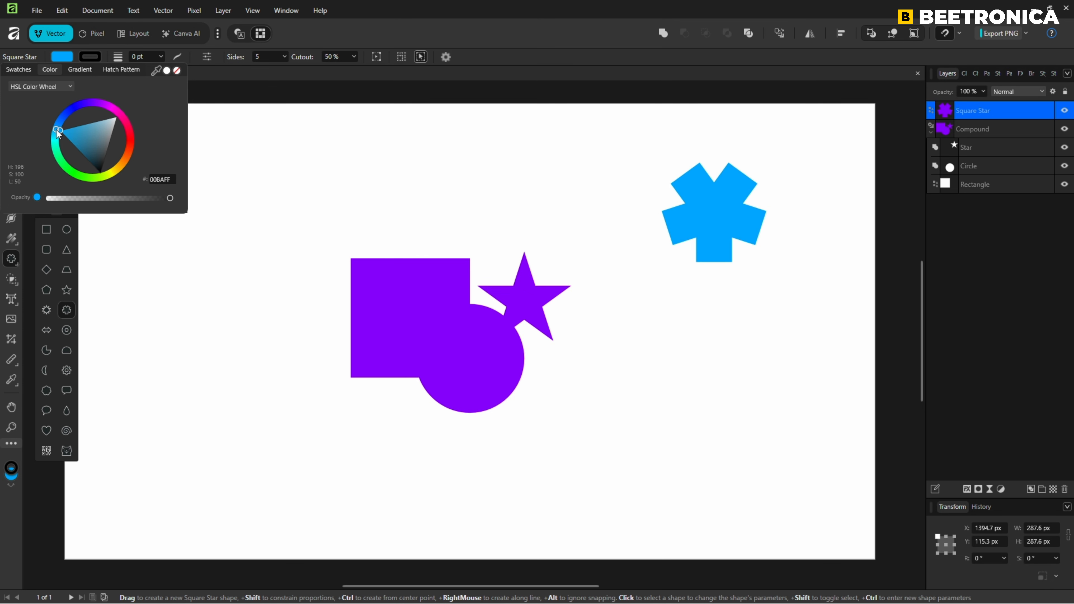
click(203, 128)
Move the blue square star over the purple square's lower-left corner and nest it inside the compound above the Star layer
click(12, 77)
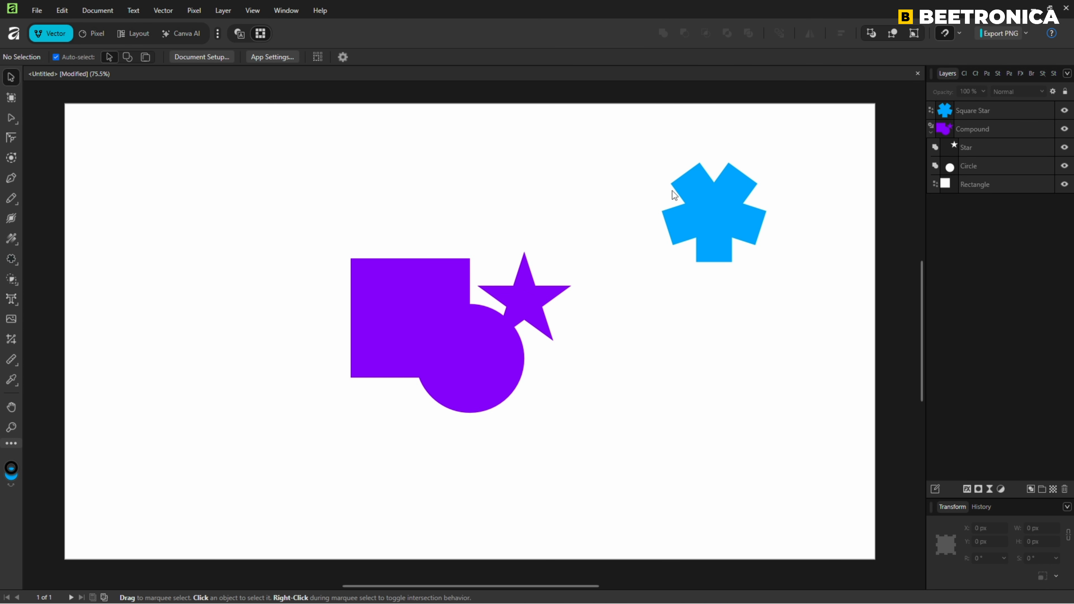
drag(672, 191, 346, 379)
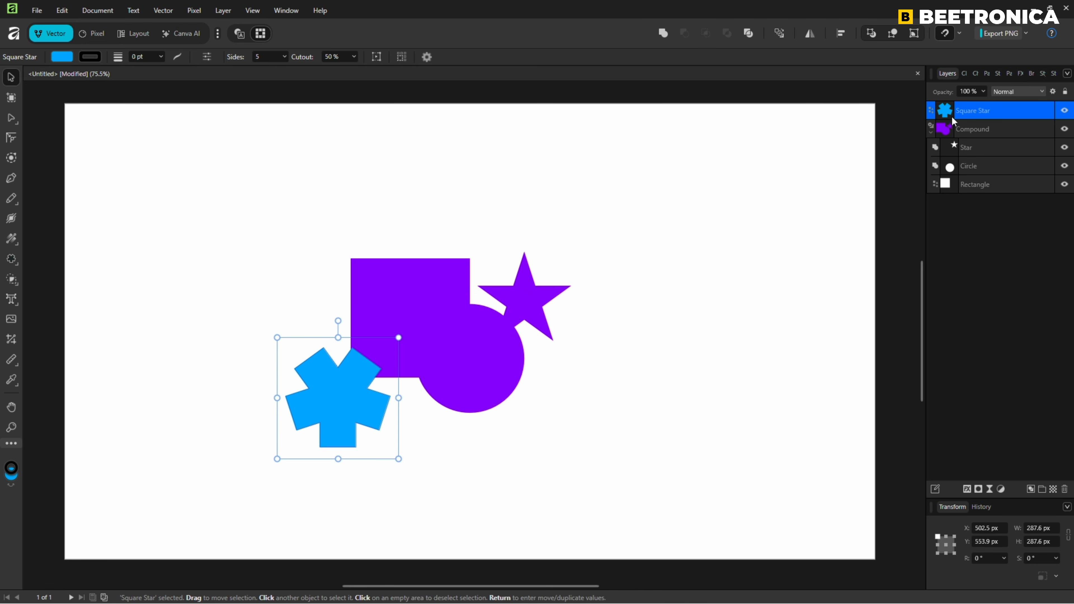
drag(951, 115, 992, 135)
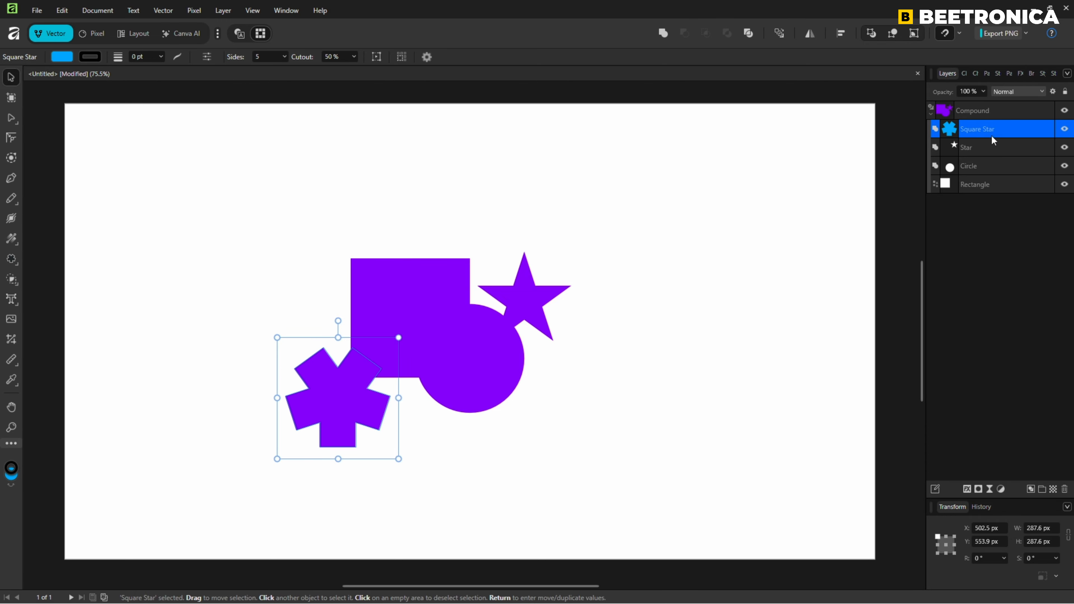
Release the compound into its separate shapes, and undo the release
click(693, 276)
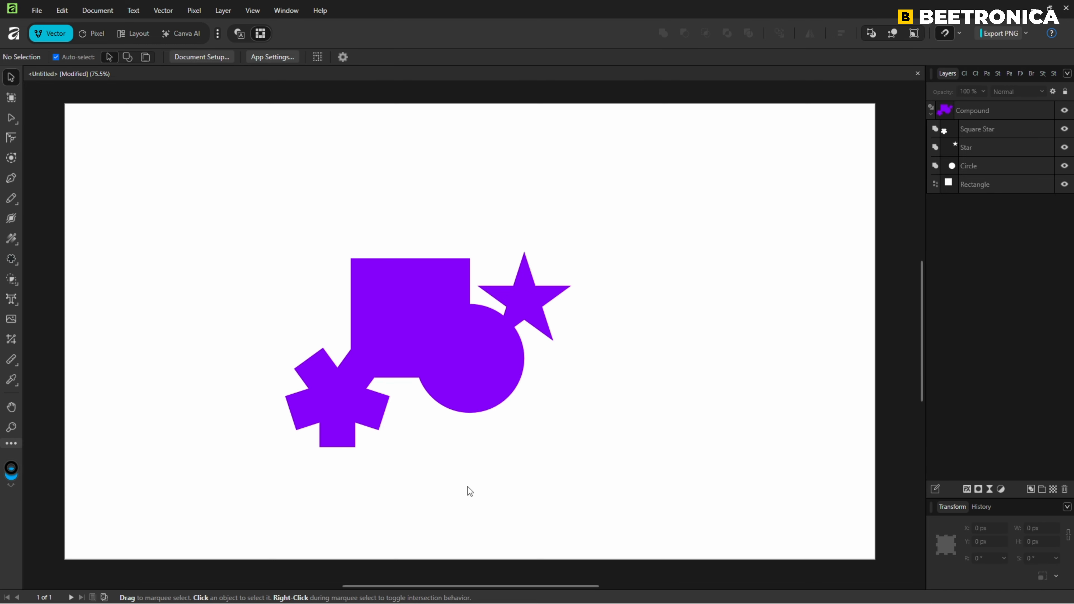
drag(624, 184, 207, 484)
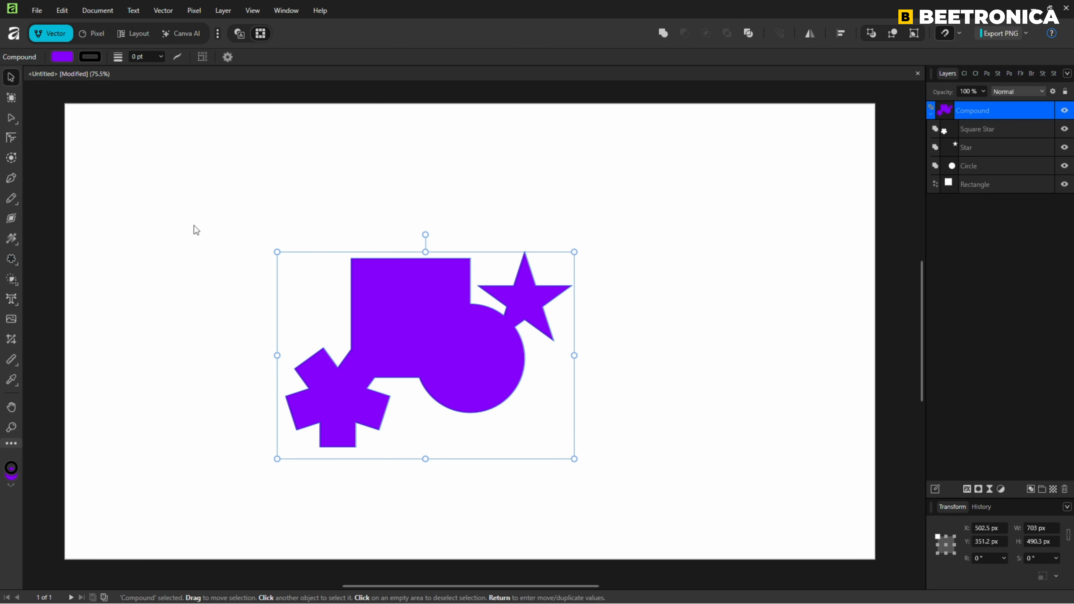
click(163, 15)
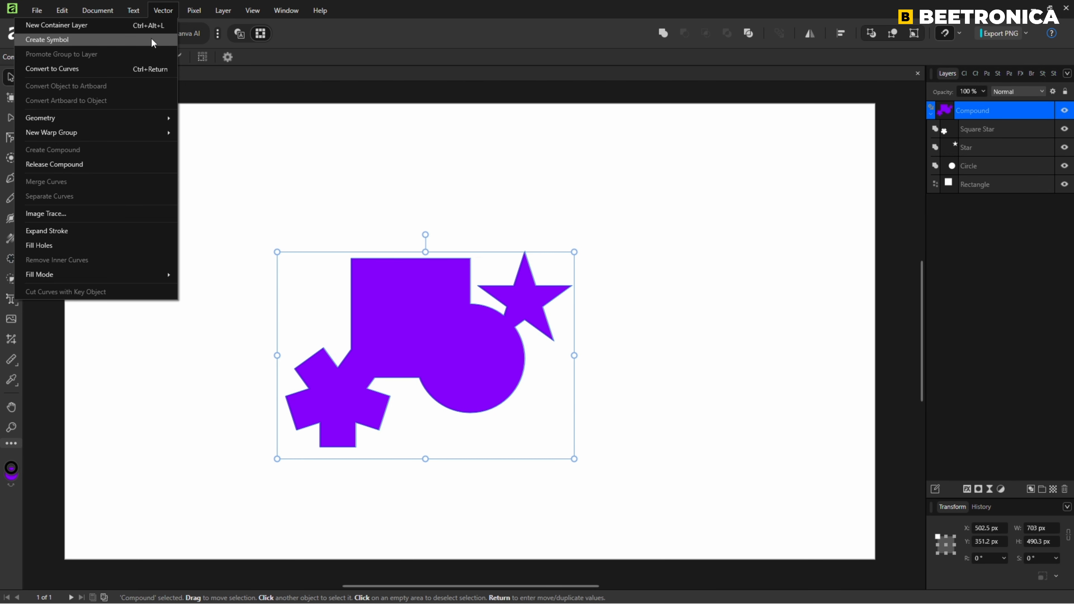
click(46, 163)
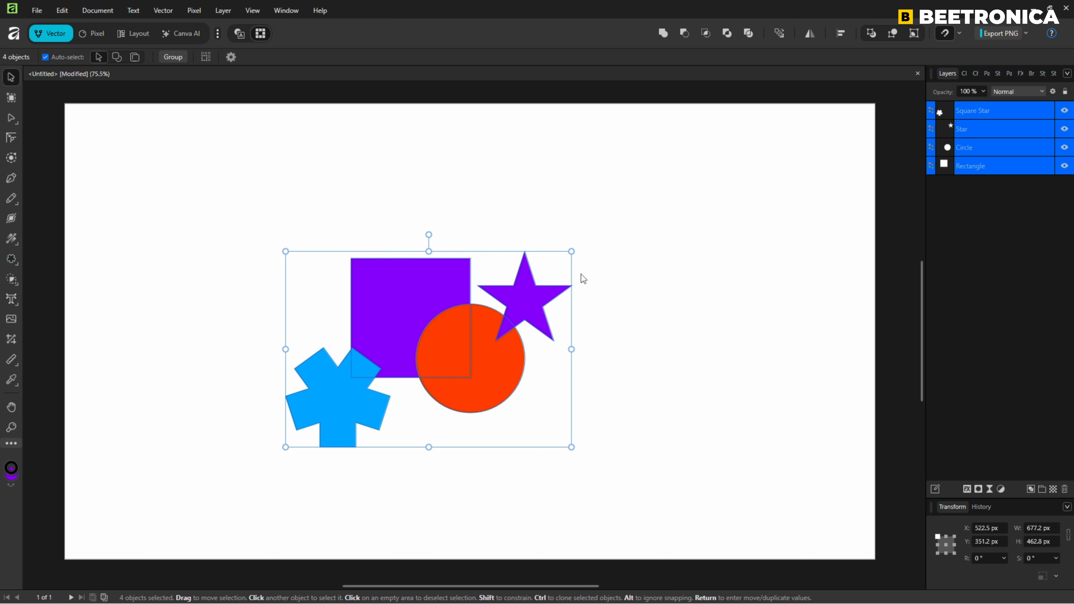
key(ctrl+z)
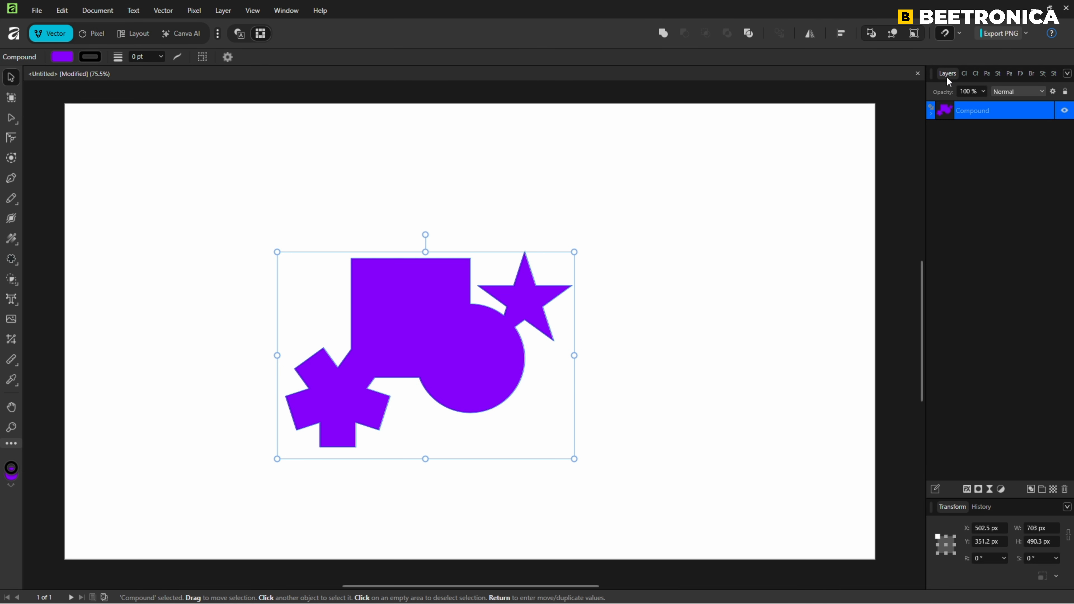
Move the Square Star, Star, Circle and Rectangle layers out of the compound together, and undo the move
click(932, 113)
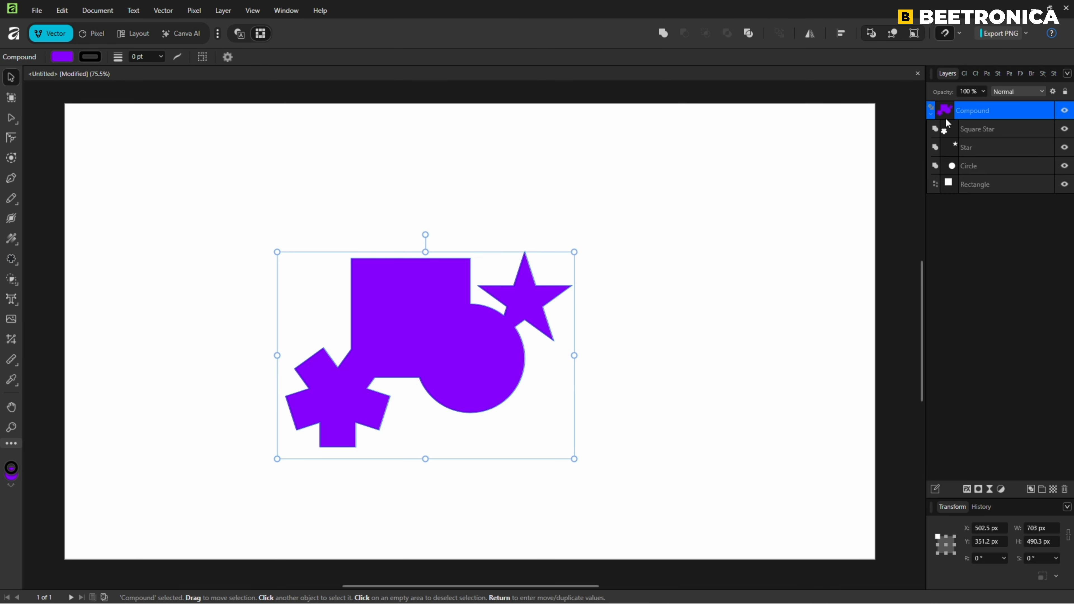
click(1026, 130)
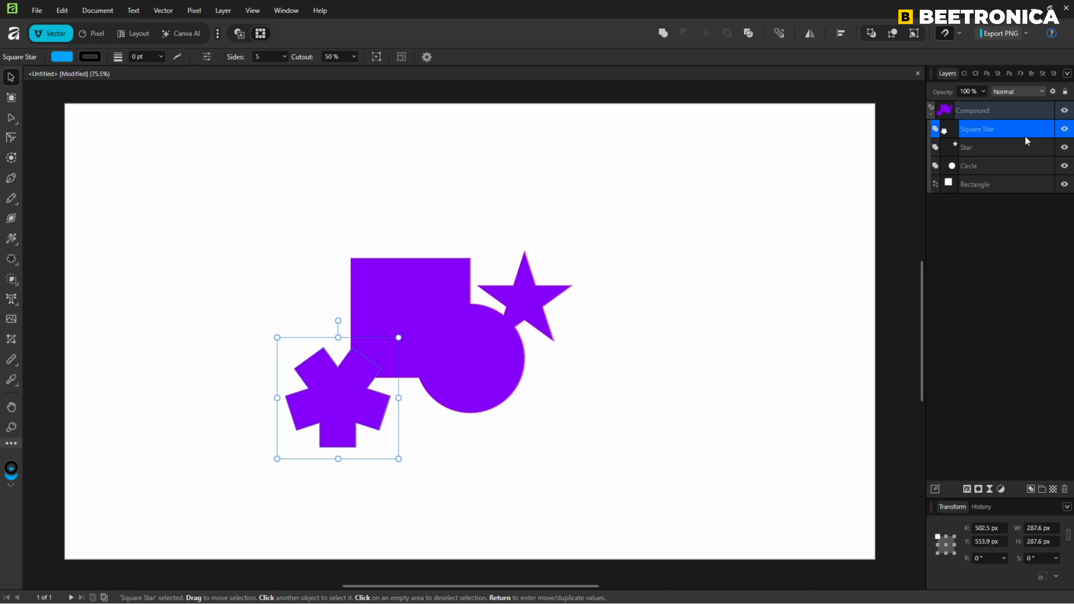
shift+click(1019, 183)
drag(1008, 166, 997, 99)
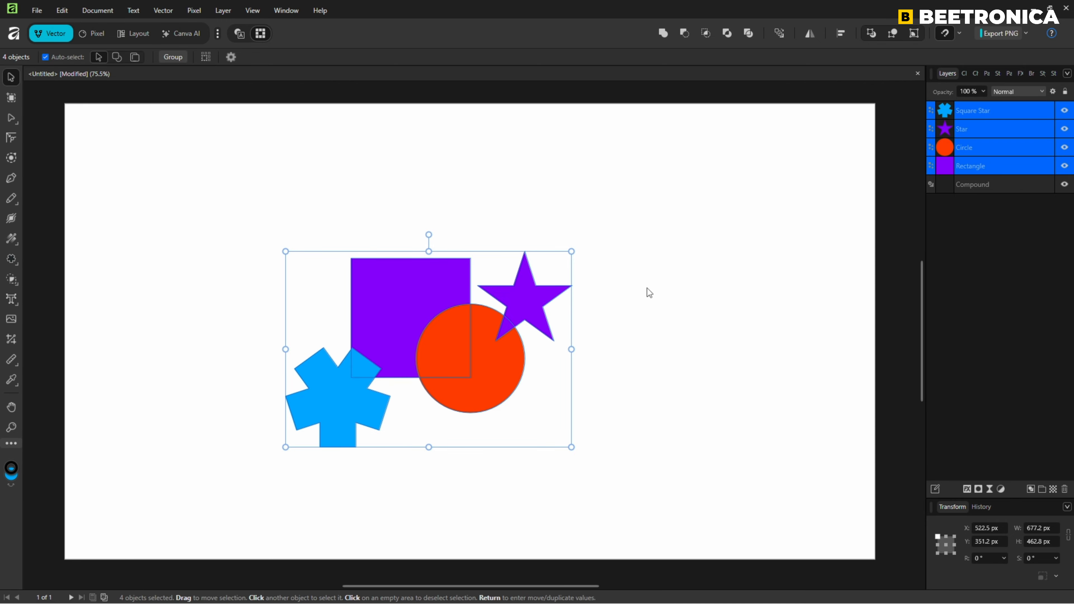
click(705, 393)
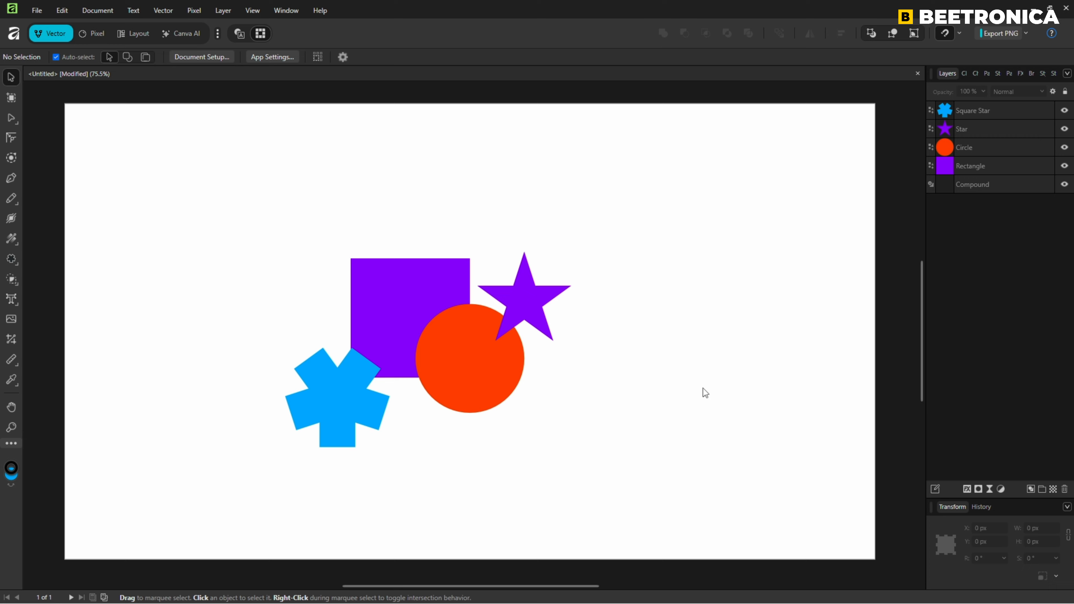
key(ctrl+z)
key(ctrl+z)
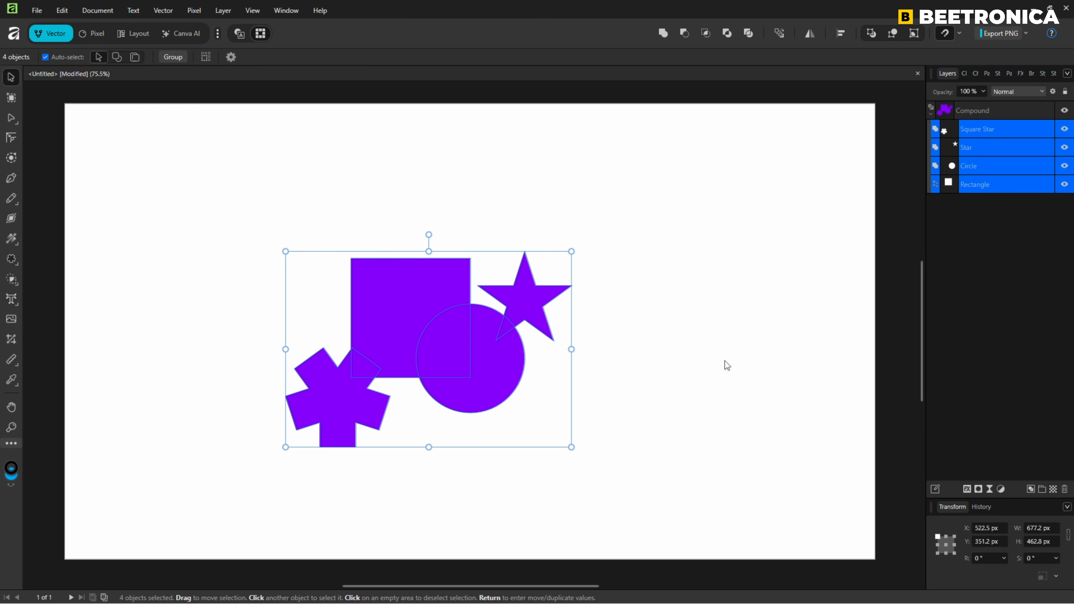
Try the Subtract, Intersect and Xor modes on the Square Star inside the compound, and deselect everything
click(938, 127)
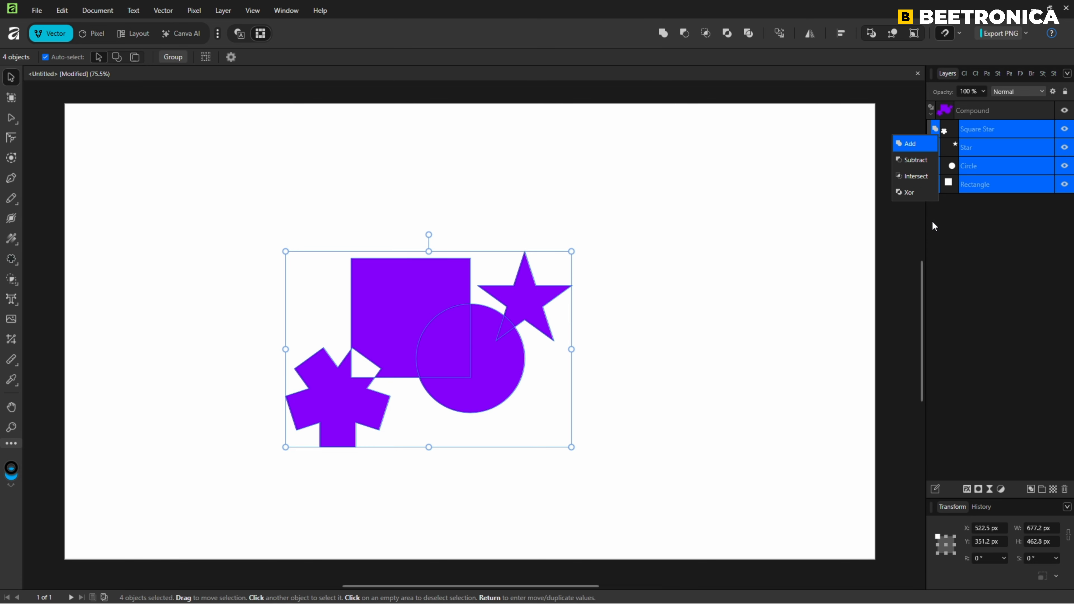
click(915, 160)
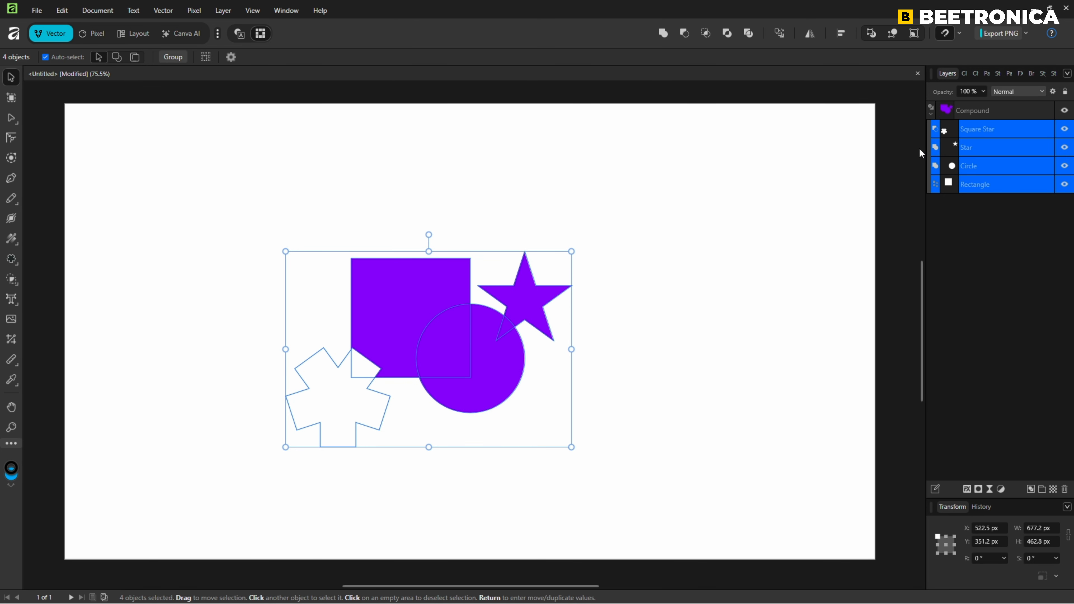
click(934, 127)
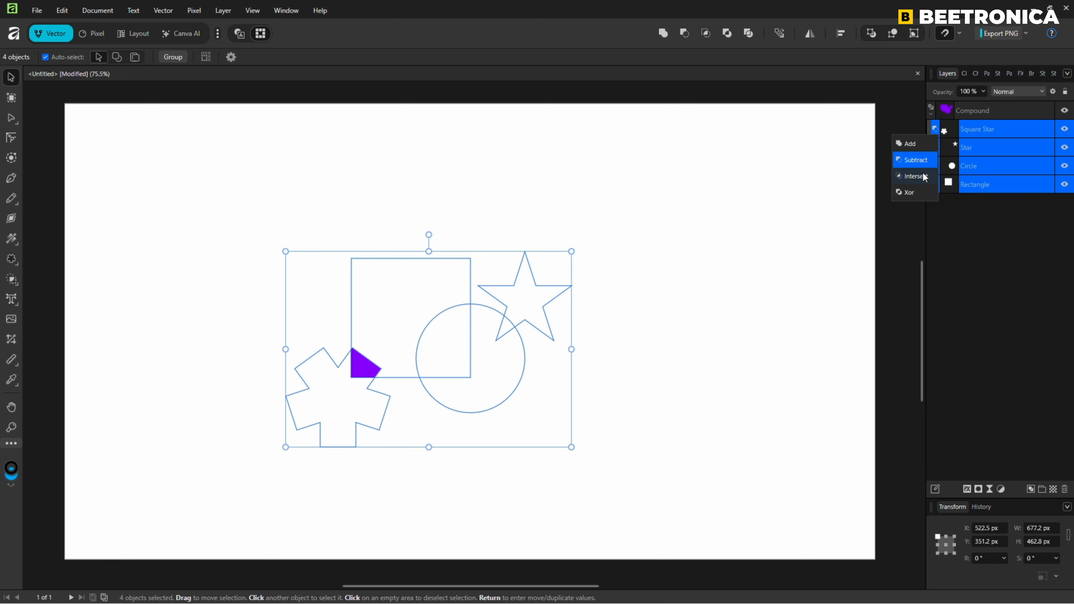
click(921, 174)
click(935, 129)
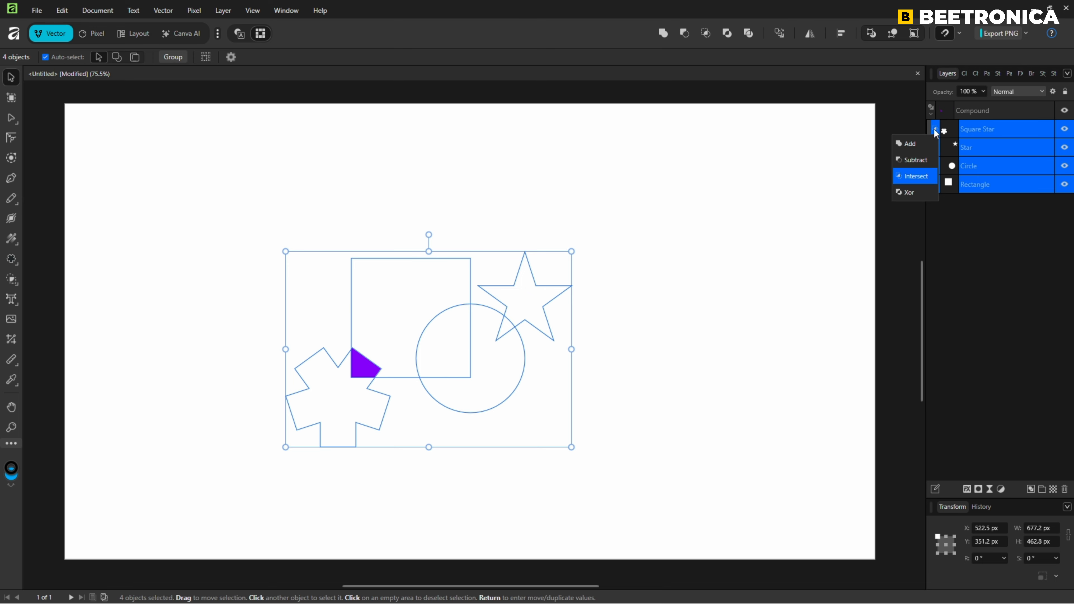
click(915, 193)
click(939, 247)
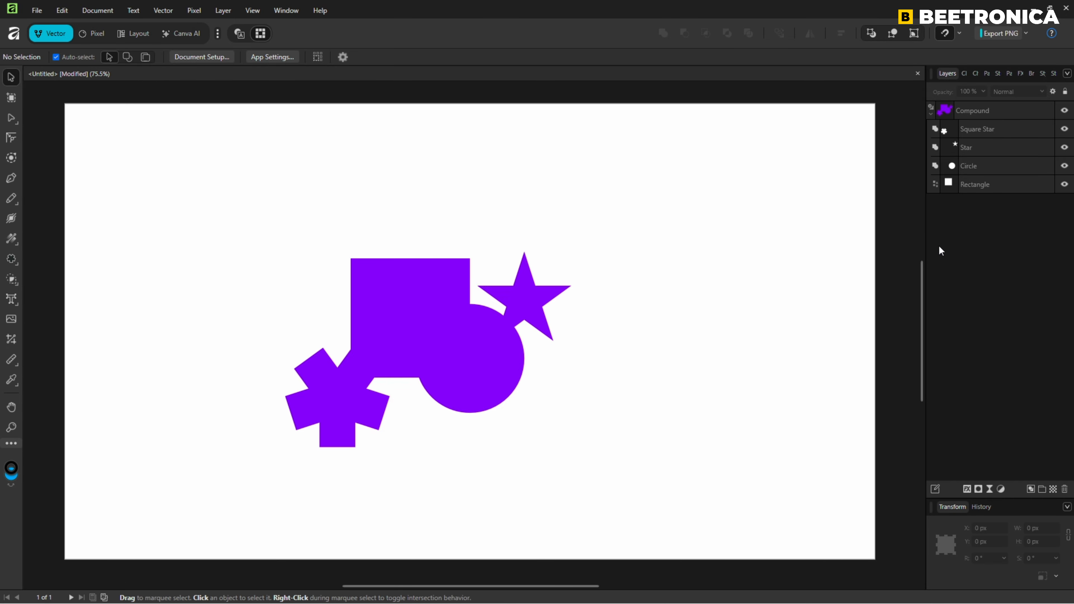
Convert the whole compound to curves for node editing, and undo the conversion
key(a)
click(972, 112)
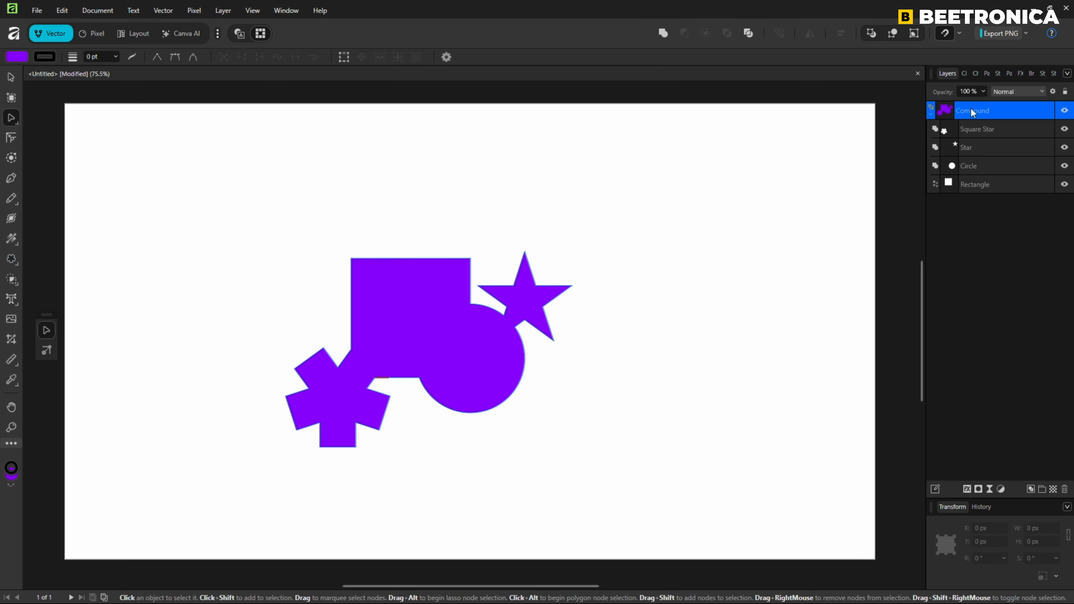
right_click(433, 295)
click(343, 302)
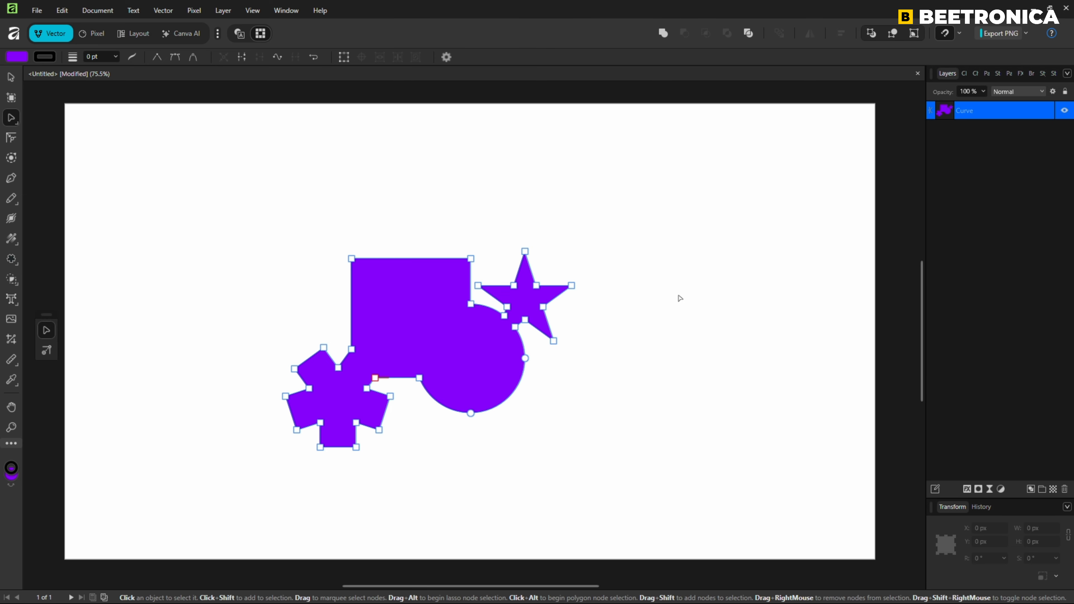
key(ctrl+z)
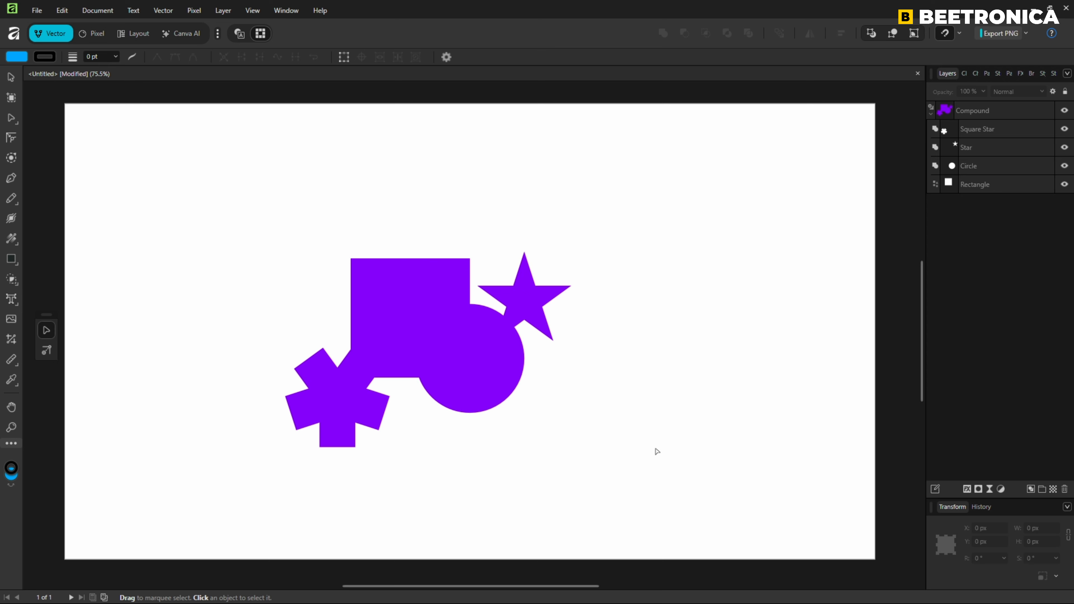
Delete the compound and add the artistic text "TEXT" at about 229 pt near the middle of the page
key(ctrl+a)
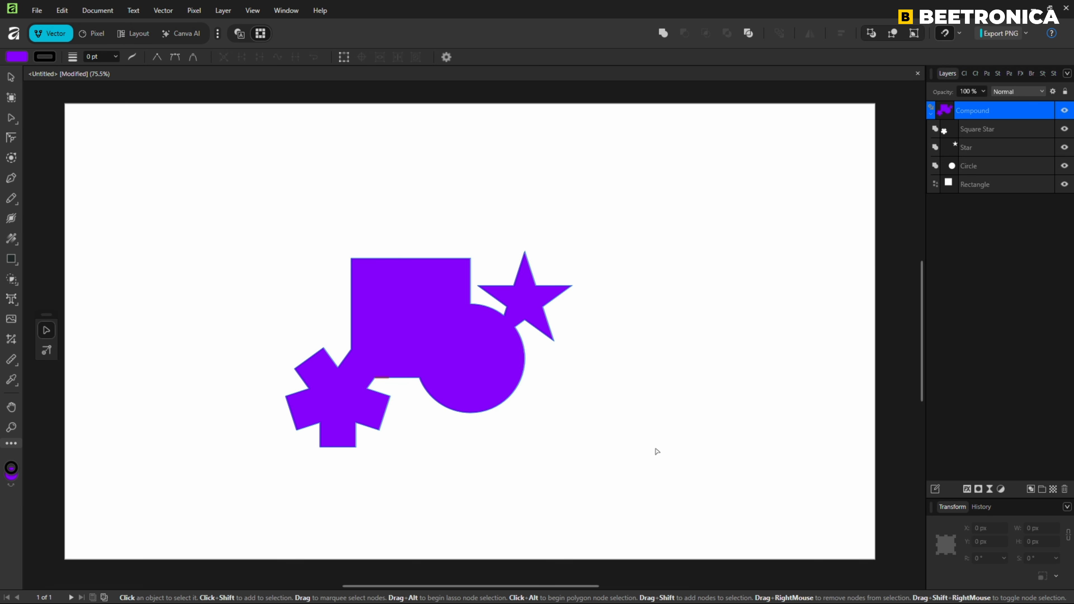
key(Delete)
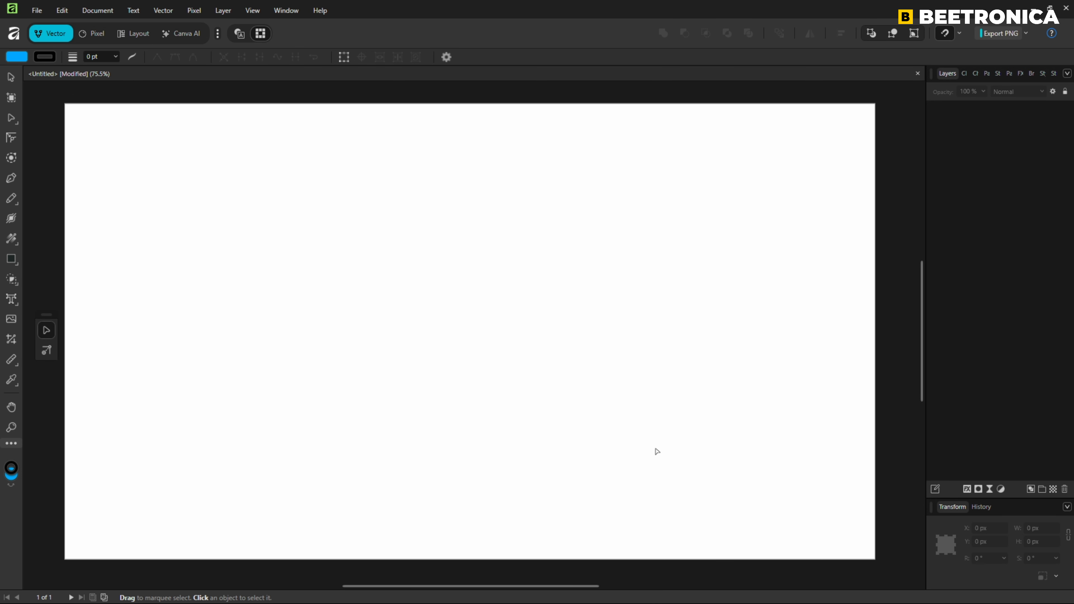
right_click(11, 299)
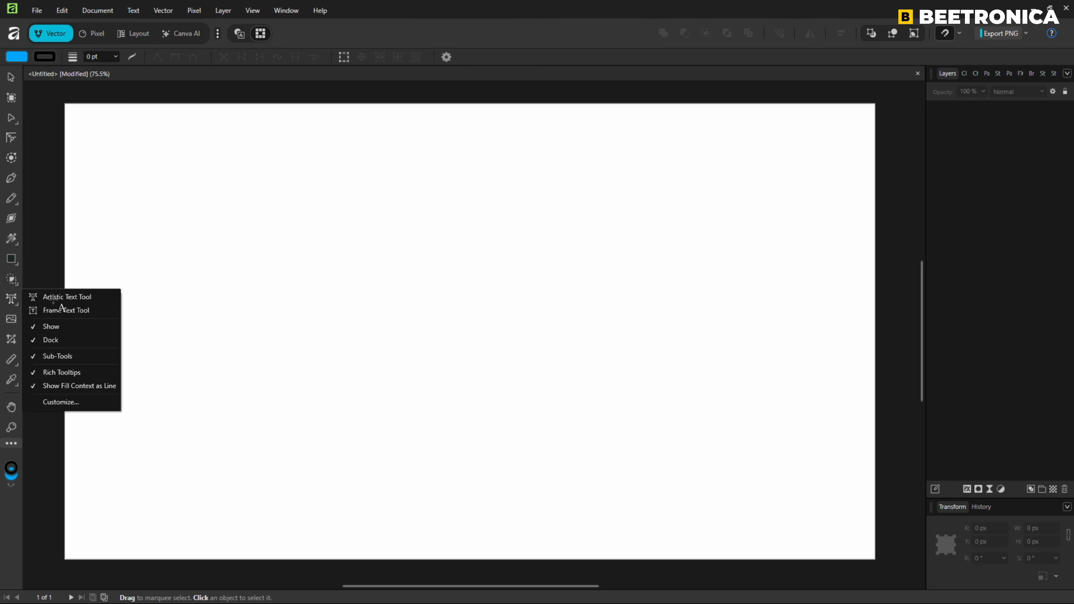
click(53, 297)
drag(300, 295, 341, 363)
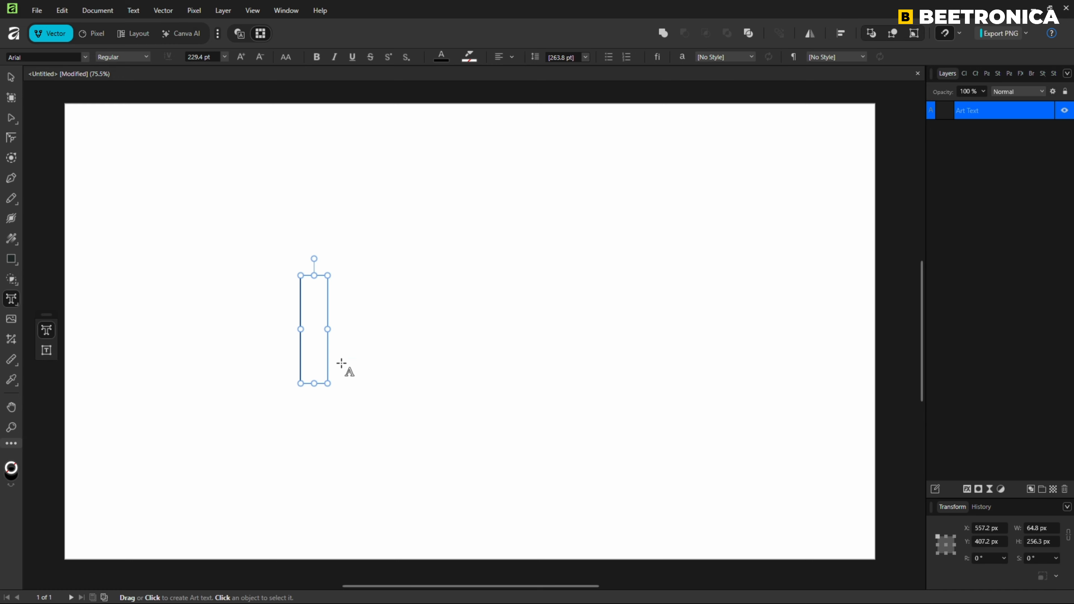
text(TEXT)
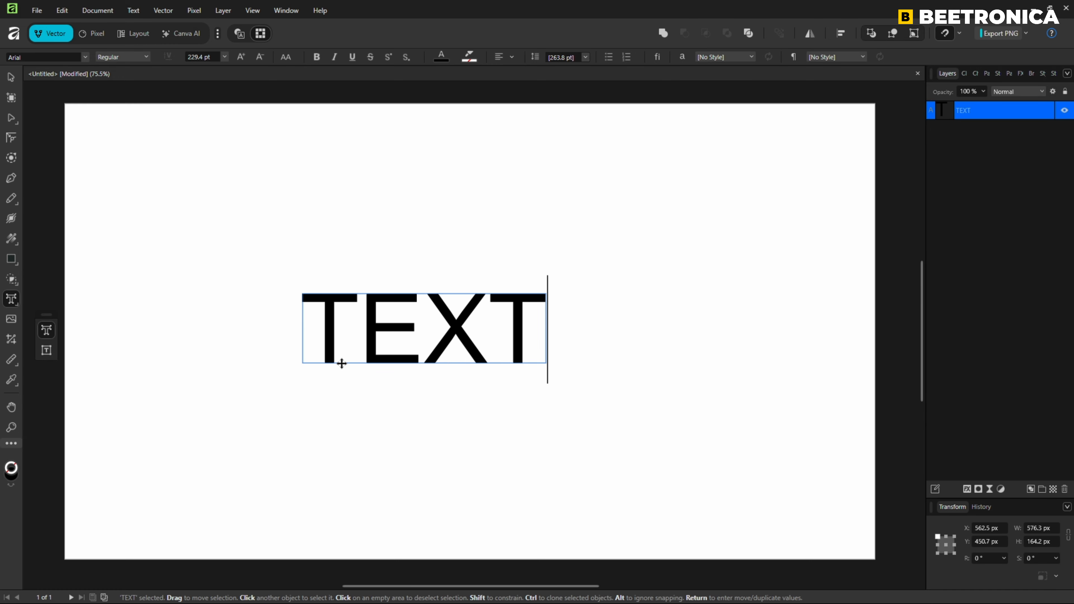
Set the font of the whole text to Roboto in the Black weight
key(ctrl+a)
click(86, 56)
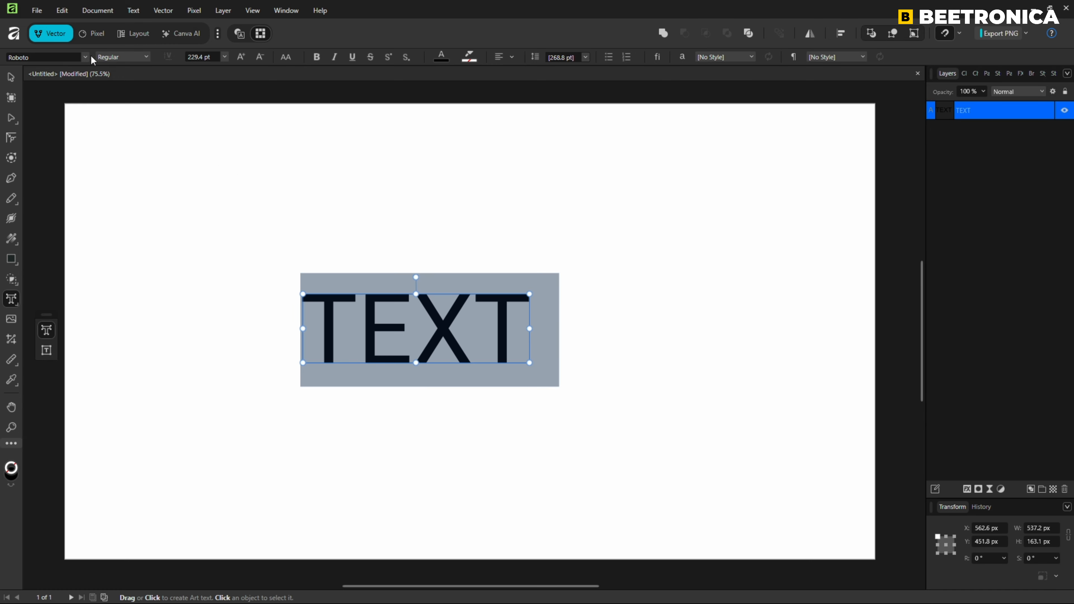
click(111, 57)
click(136, 201)
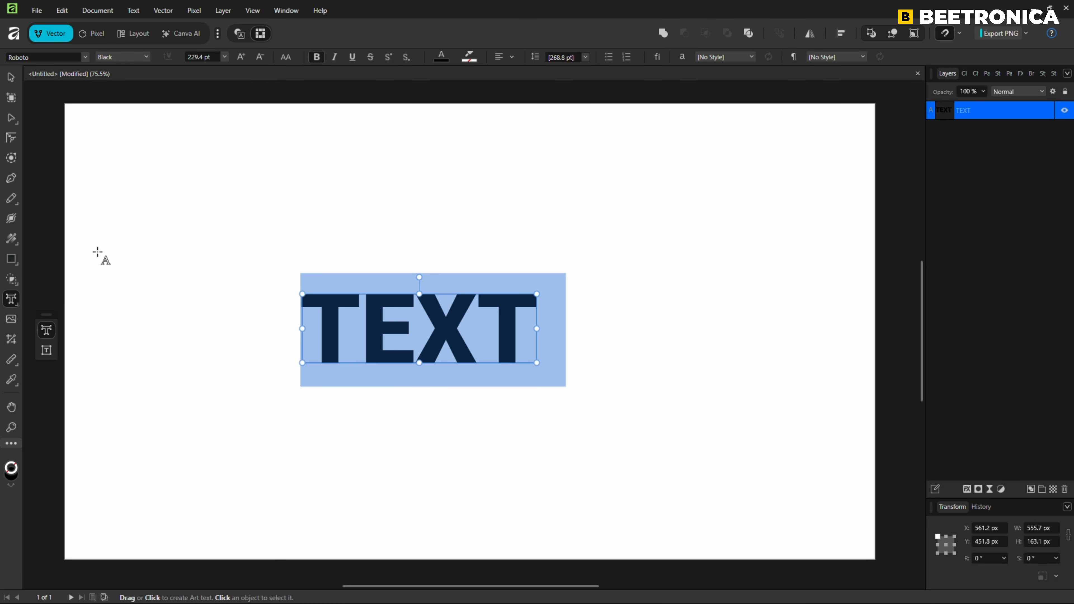
Draw a blue rectangle about 753 by 300 px around the text and send it to the back
click(13, 261)
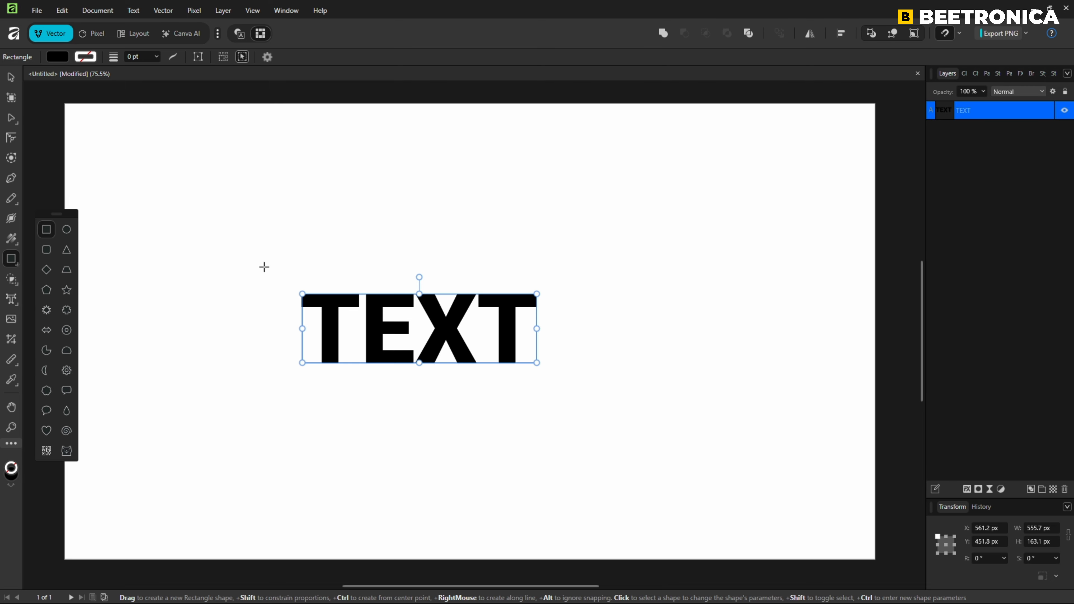
drag(264, 267, 581, 393)
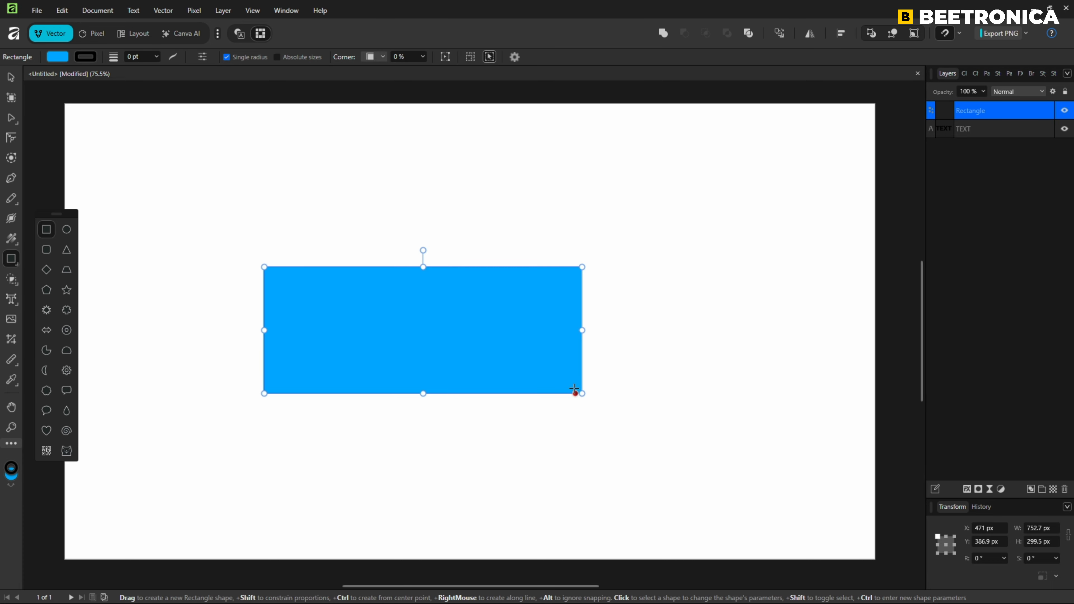
right_click(559, 303)
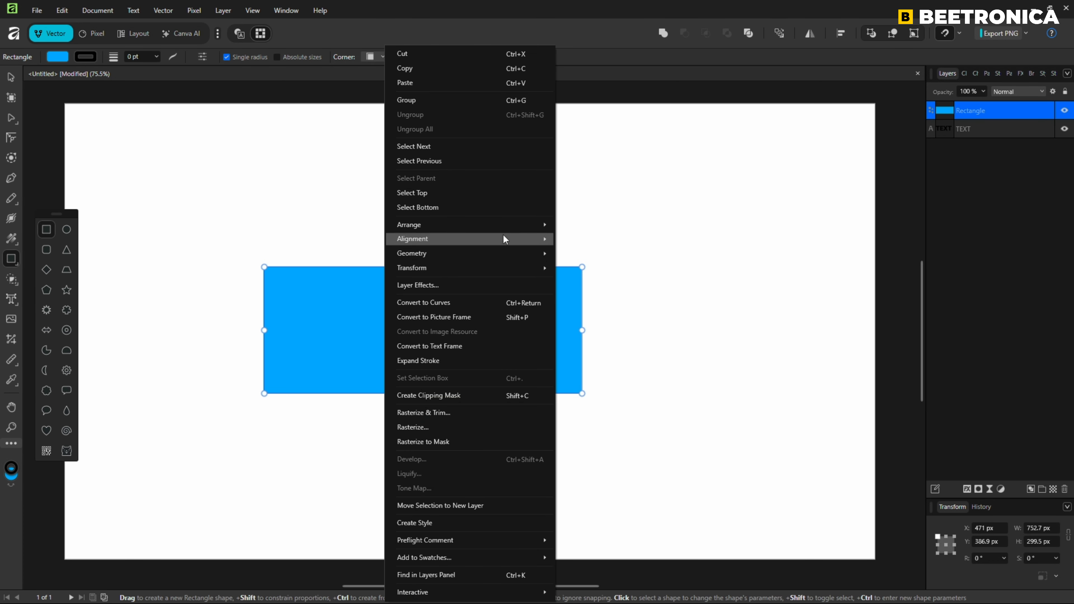
mouse_move(503, 228)
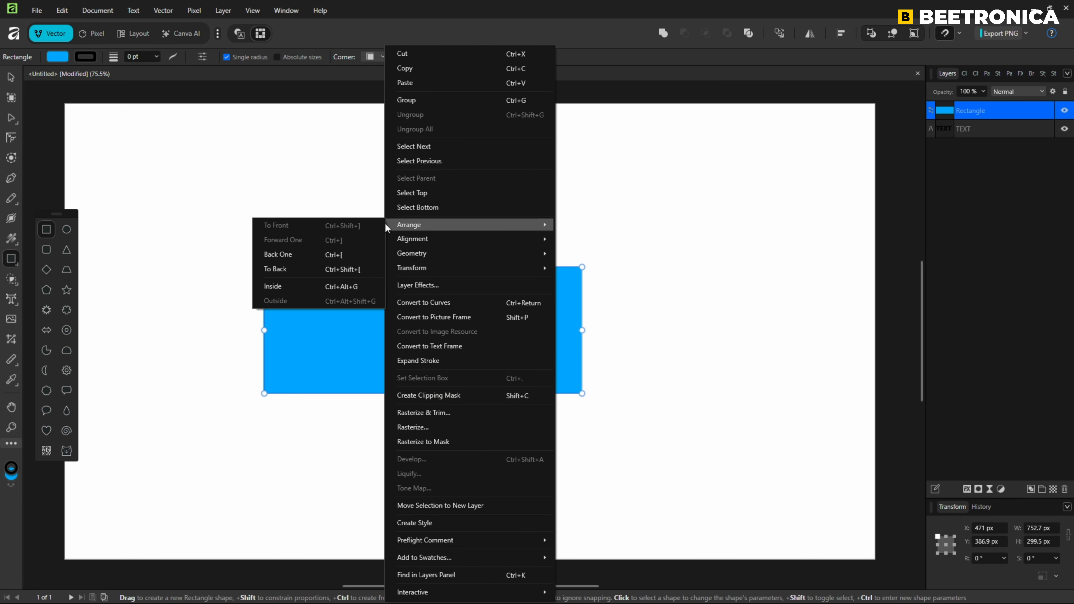
click(295, 269)
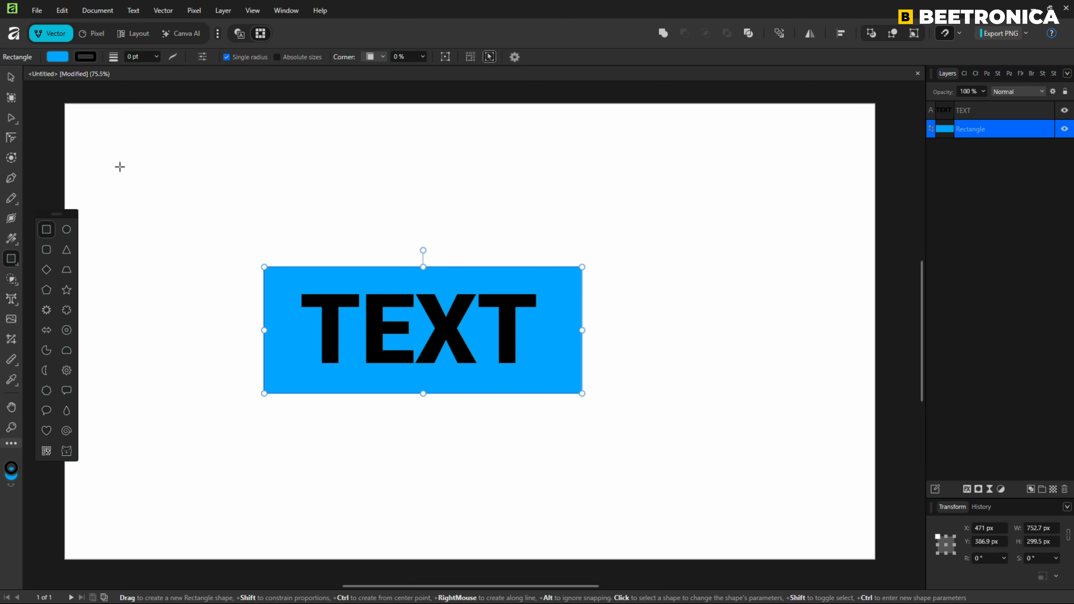
Round all four corners of the blue rectangle to a radius of about 60 px
click(12, 138)
drag(204, 245, 626, 436)
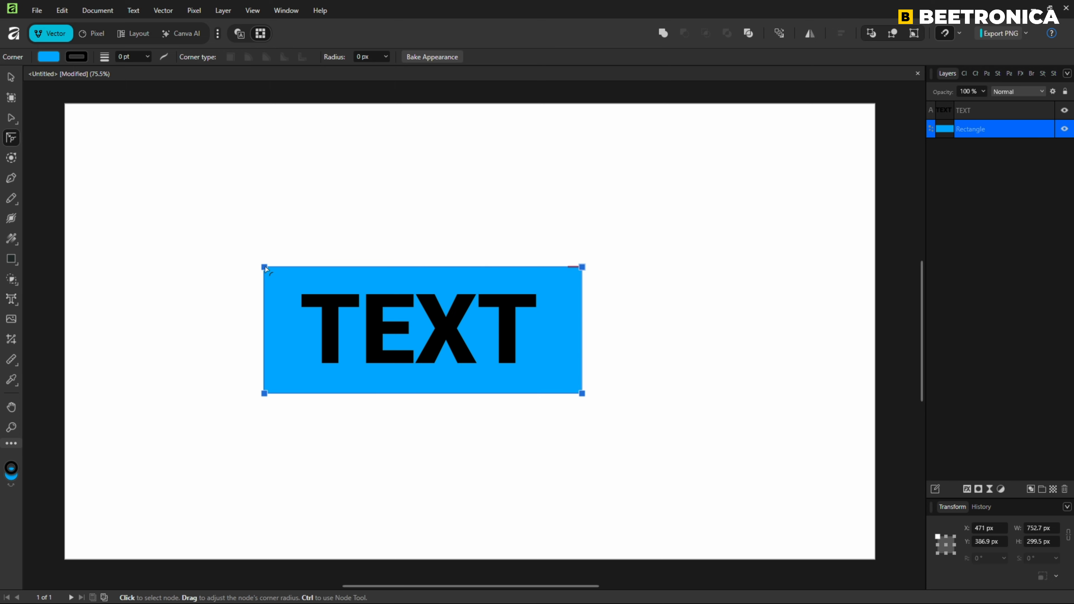
drag(290, 269, 297, 288)
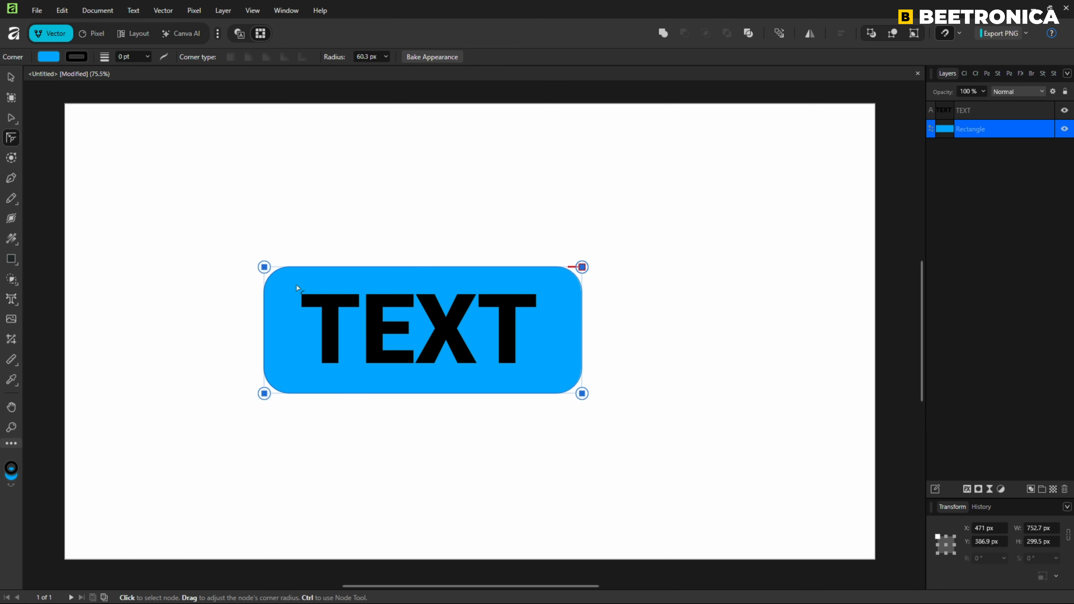
Subtract the text from the rounded blue rectangle as a non-destructive compound
key(a)
key(v)
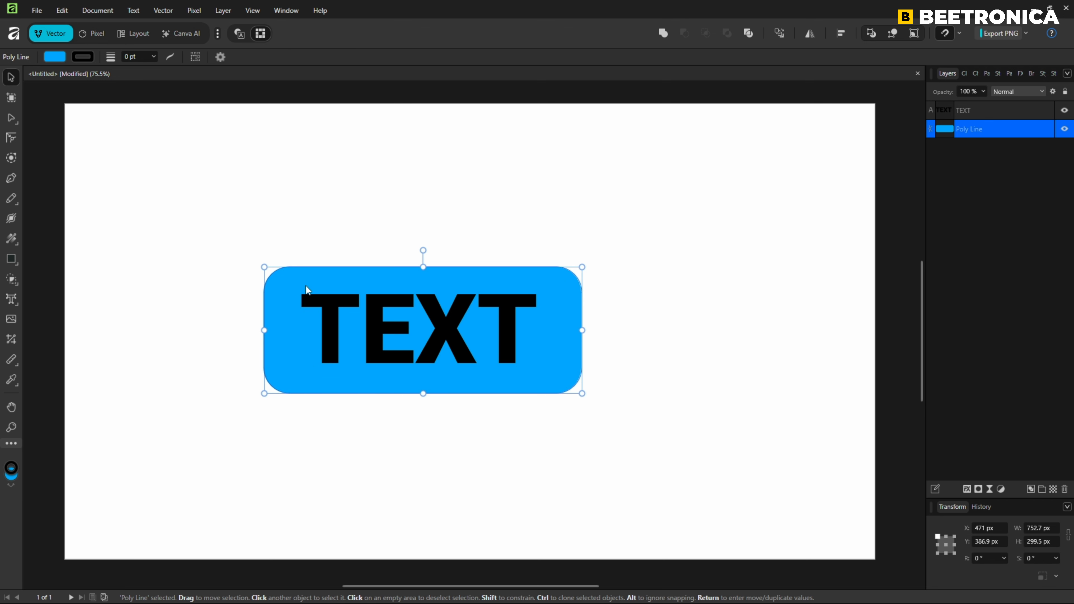
drag(227, 234, 642, 431)
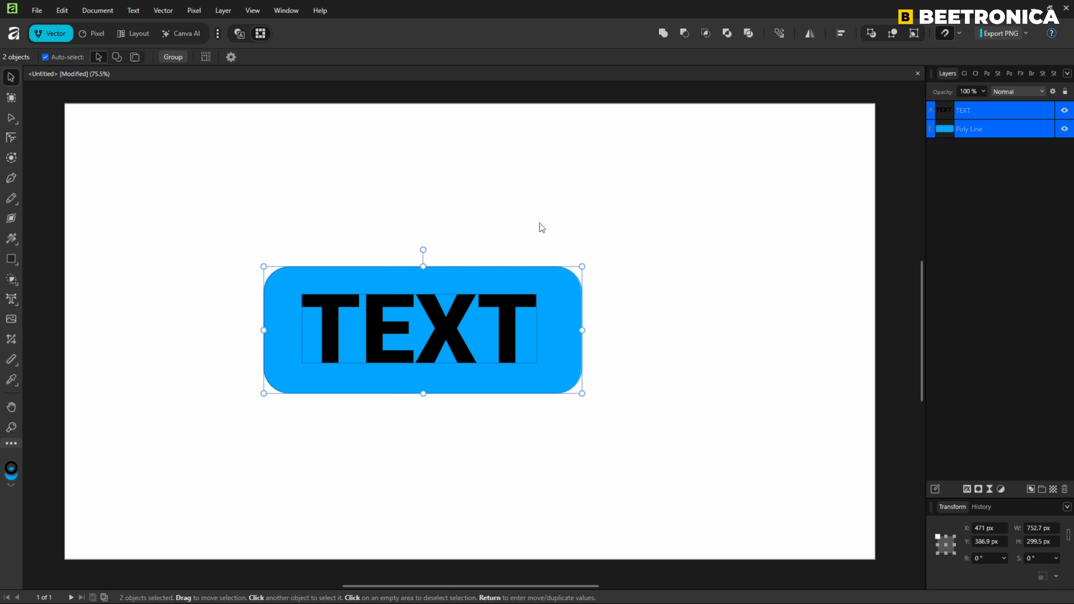
click(685, 34)
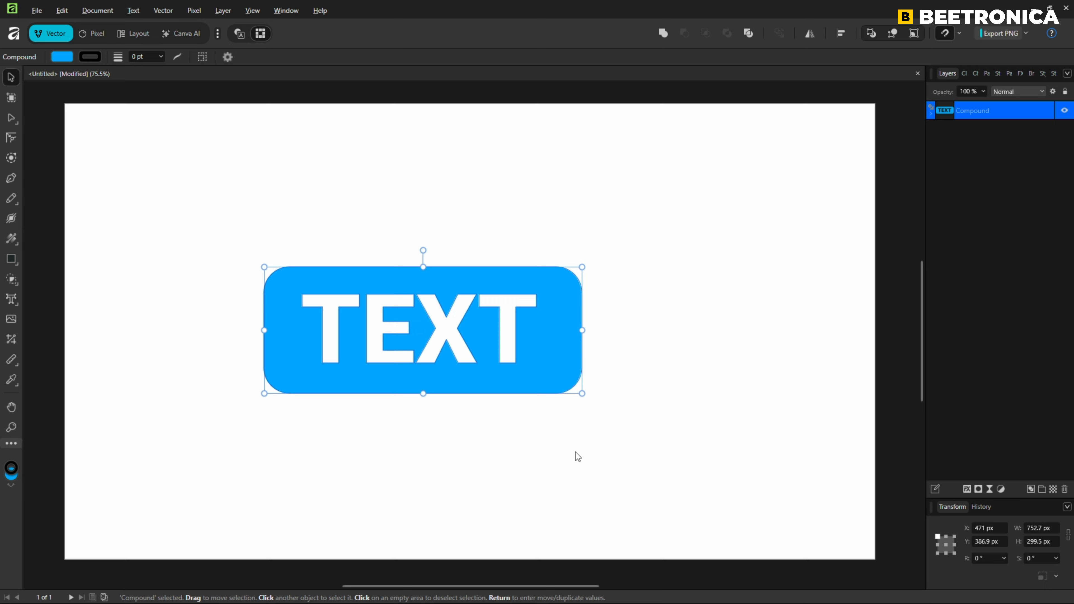
Change the live text inside the compound to WORD and shift it sideways to centre it within the blue rounded rectangle
click(930, 113)
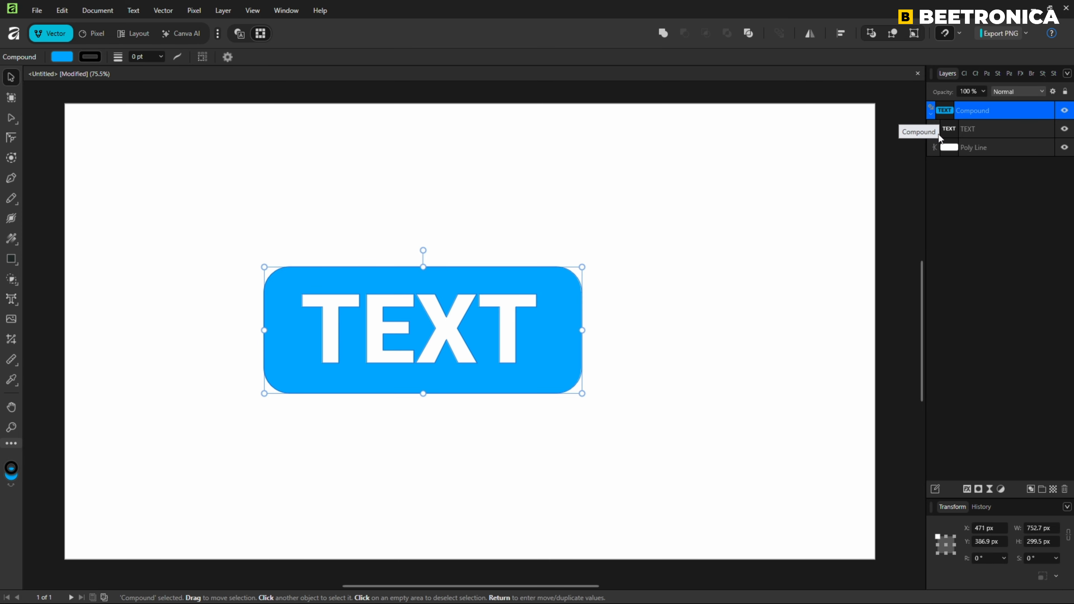
click(1013, 132)
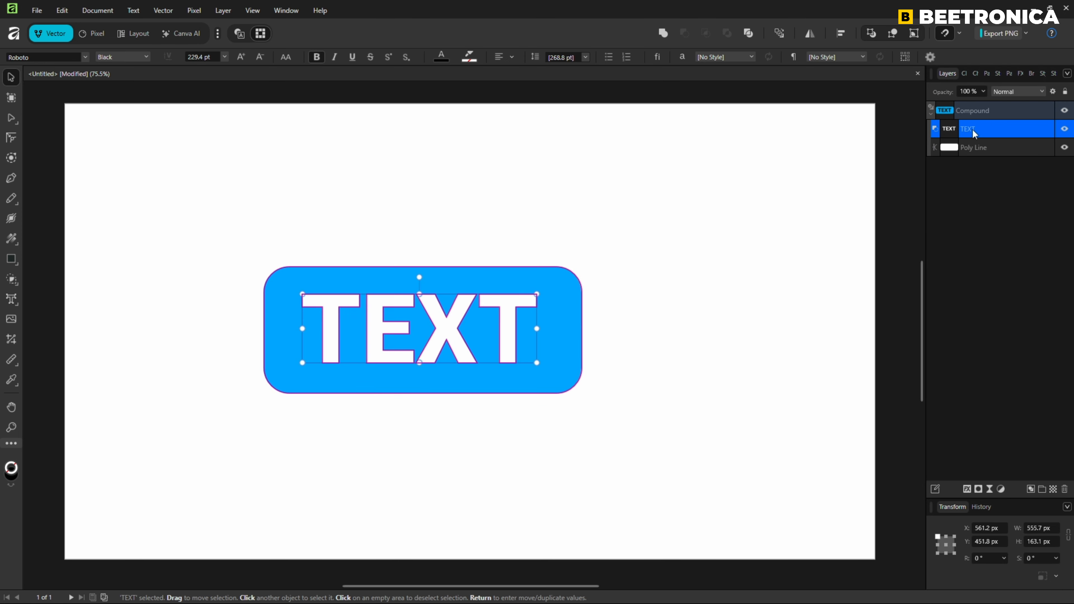
double_click(449, 331)
text(W)
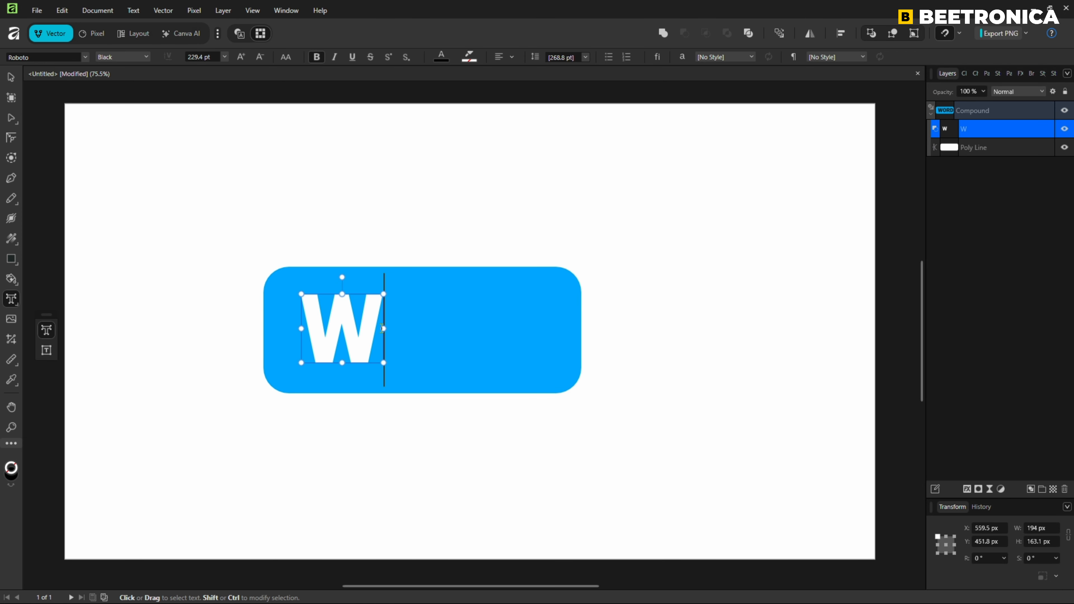
text(OR)
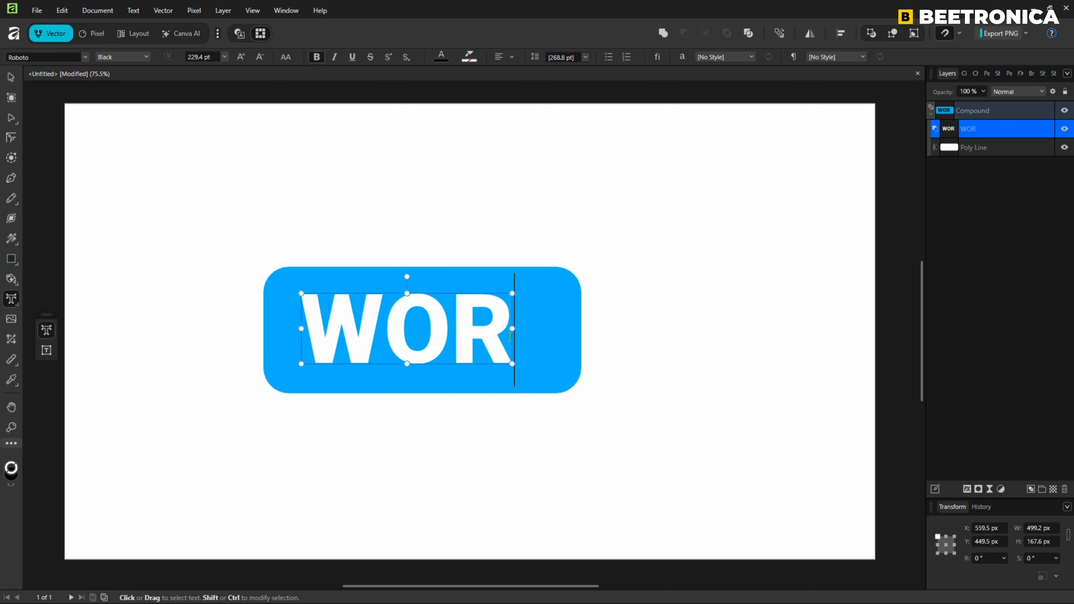
text(D)
key(Escape)
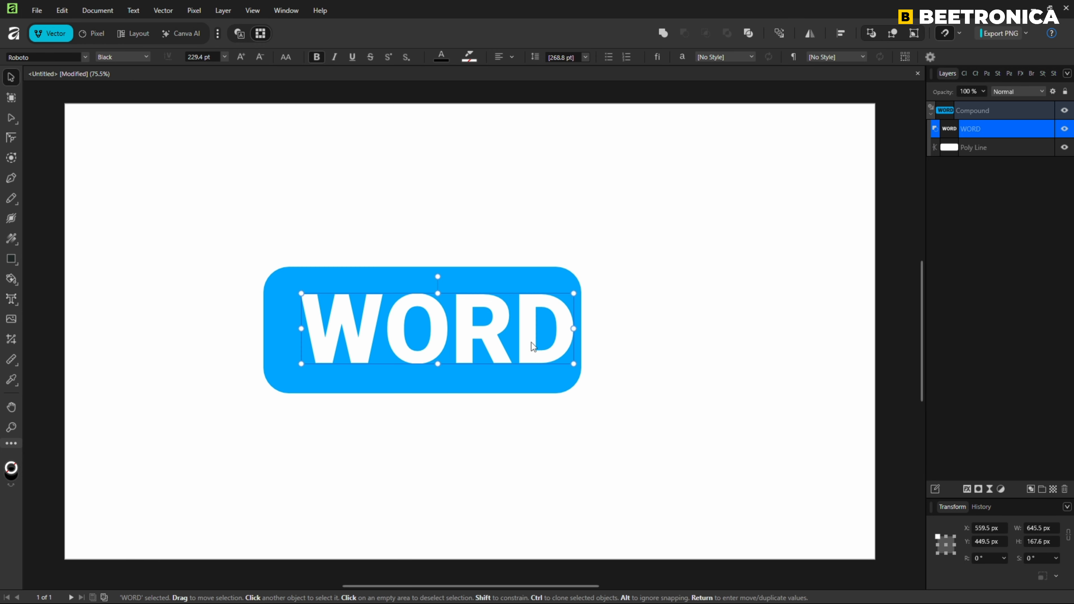
drag(513, 340, 496, 340)
click(635, 395)
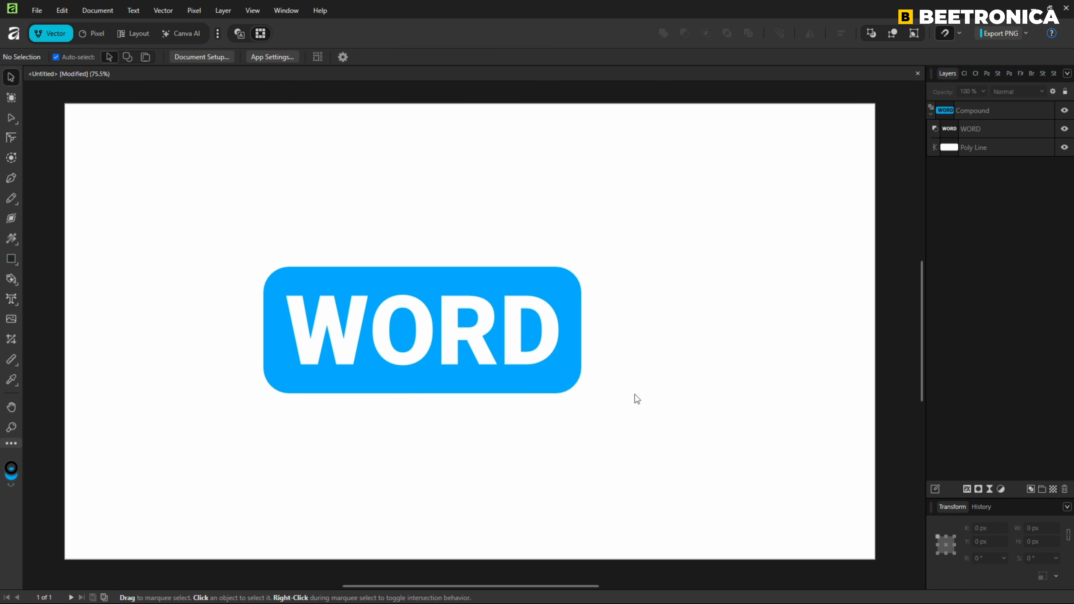